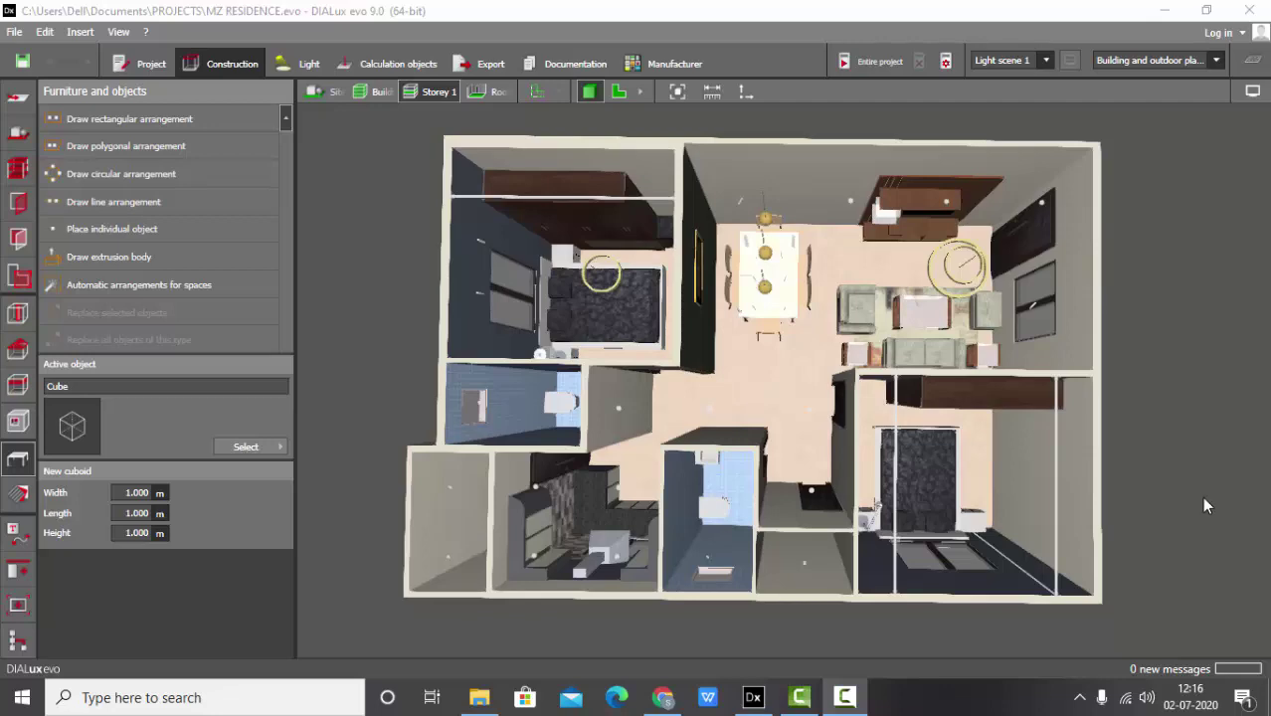
Inspect the flat in 3D, orbiting from the door over the sofas to the kitchen wall
left_click(679, 92)
left_click_drag(677, 179, 1087, 299)
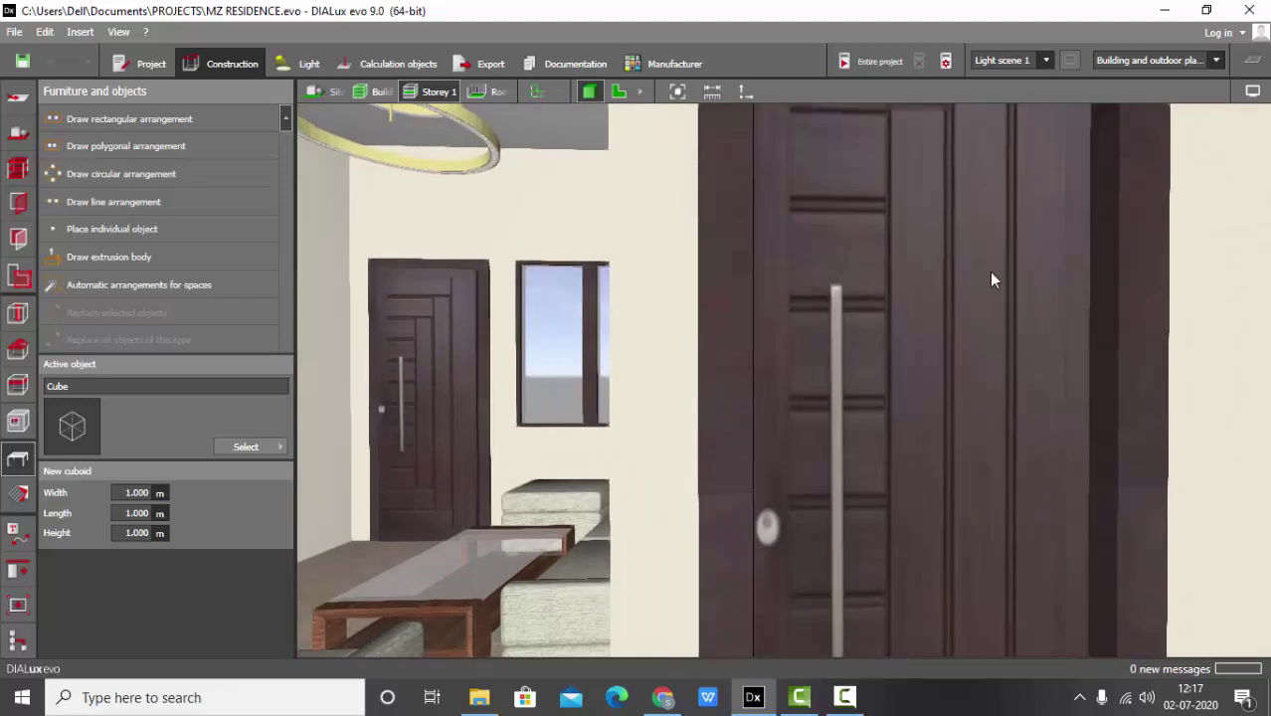
left_click_drag(992, 279, 697, 310)
left_click_drag(602, 404, 640, 451)
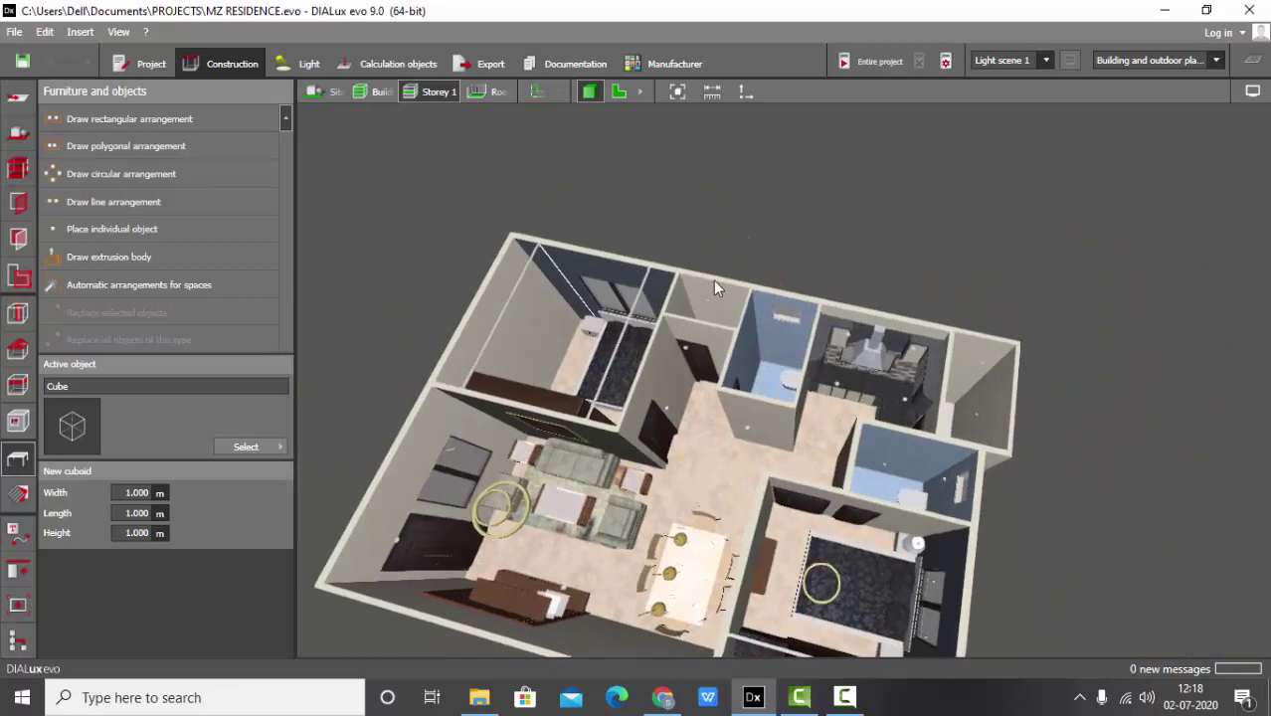
left_click_drag(869, 575, 982, 277)
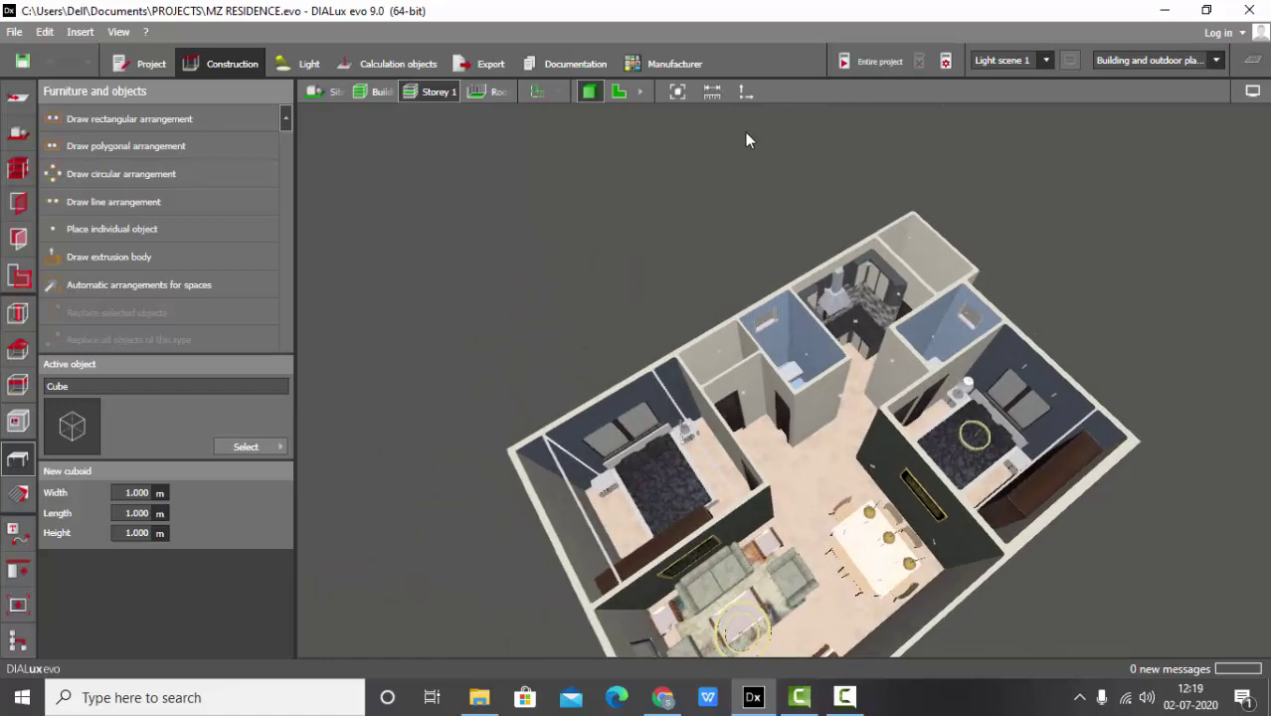
Fit the plan to a near top-down view and turn on room designation labels
left_click(682, 94)
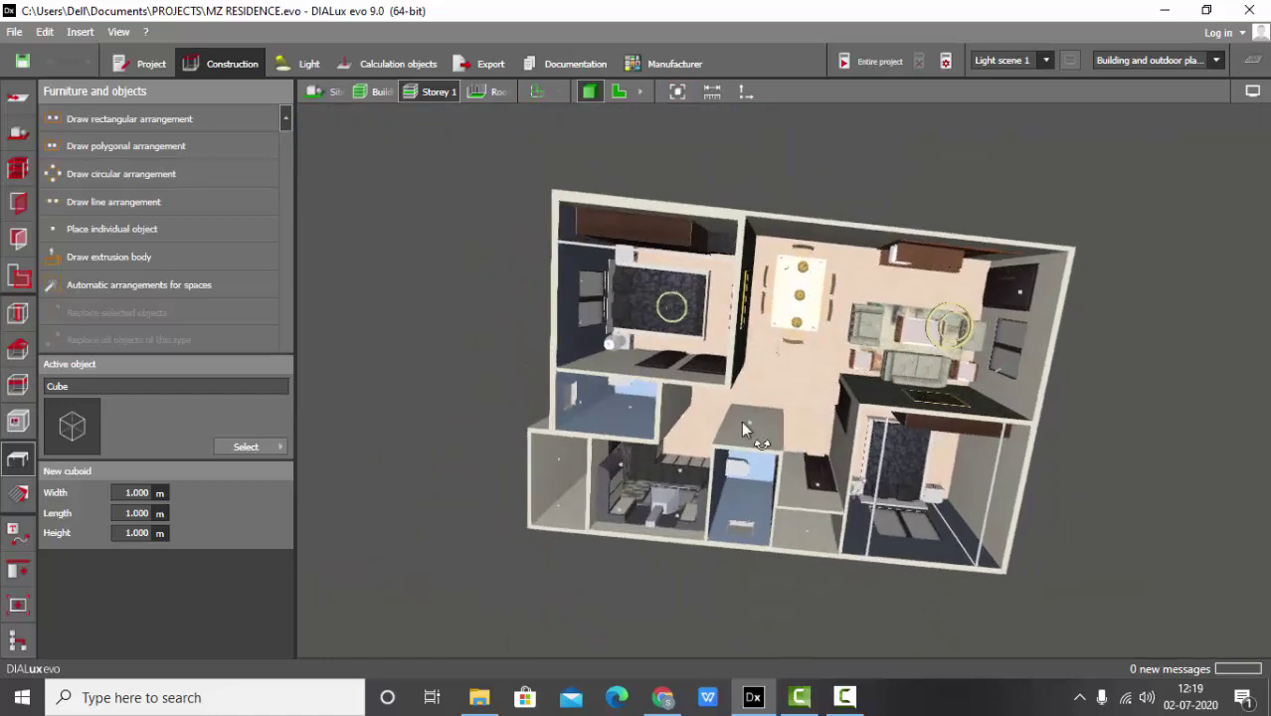
scroll(916, 421, "up", 3)
left_click_drag(712, 391, 701, 392)
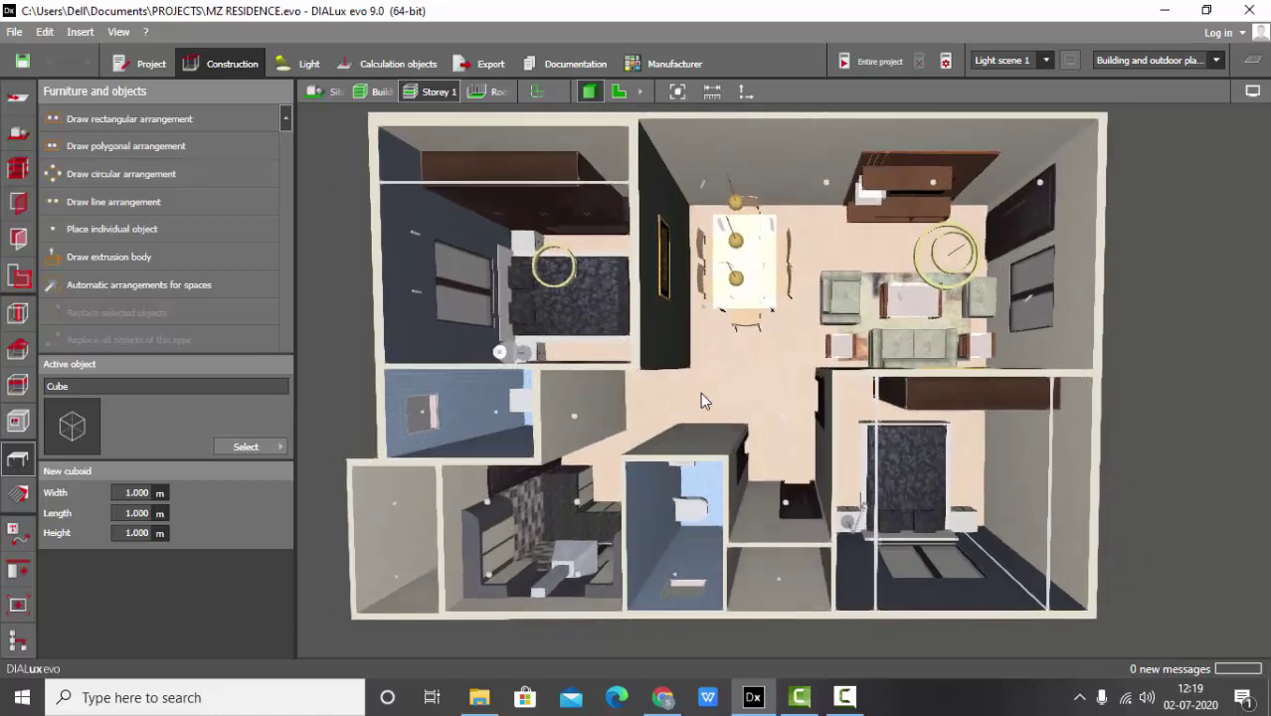
left_click(1255, 93)
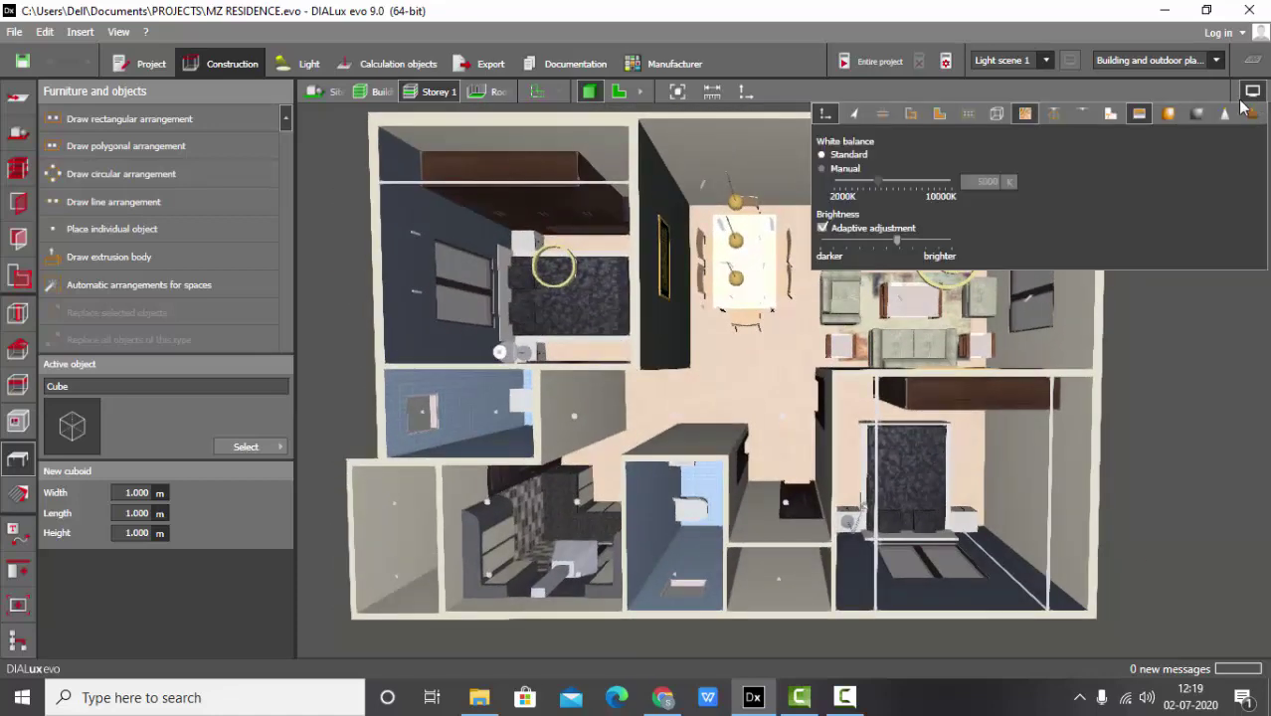
left_click(1107, 116)
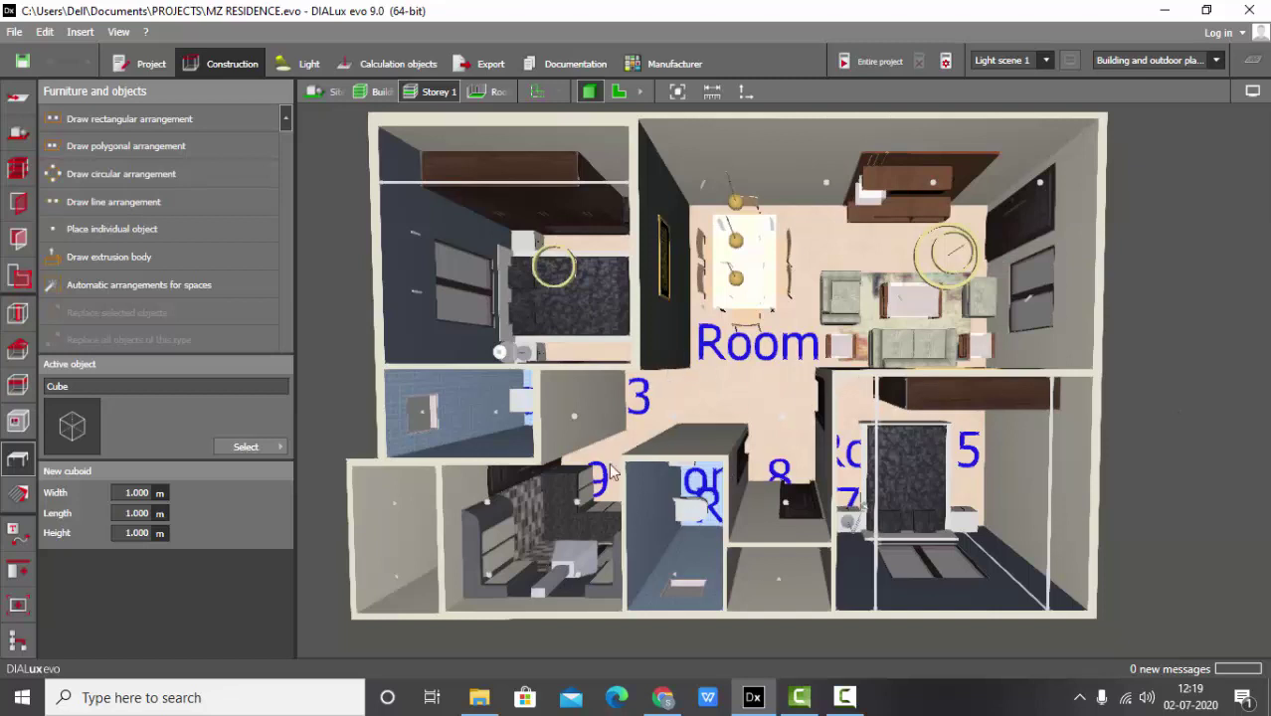
Show the zoomed 2D floor plan alongside the project overview tree listing Storey 1's rooms
left_click(625, 93)
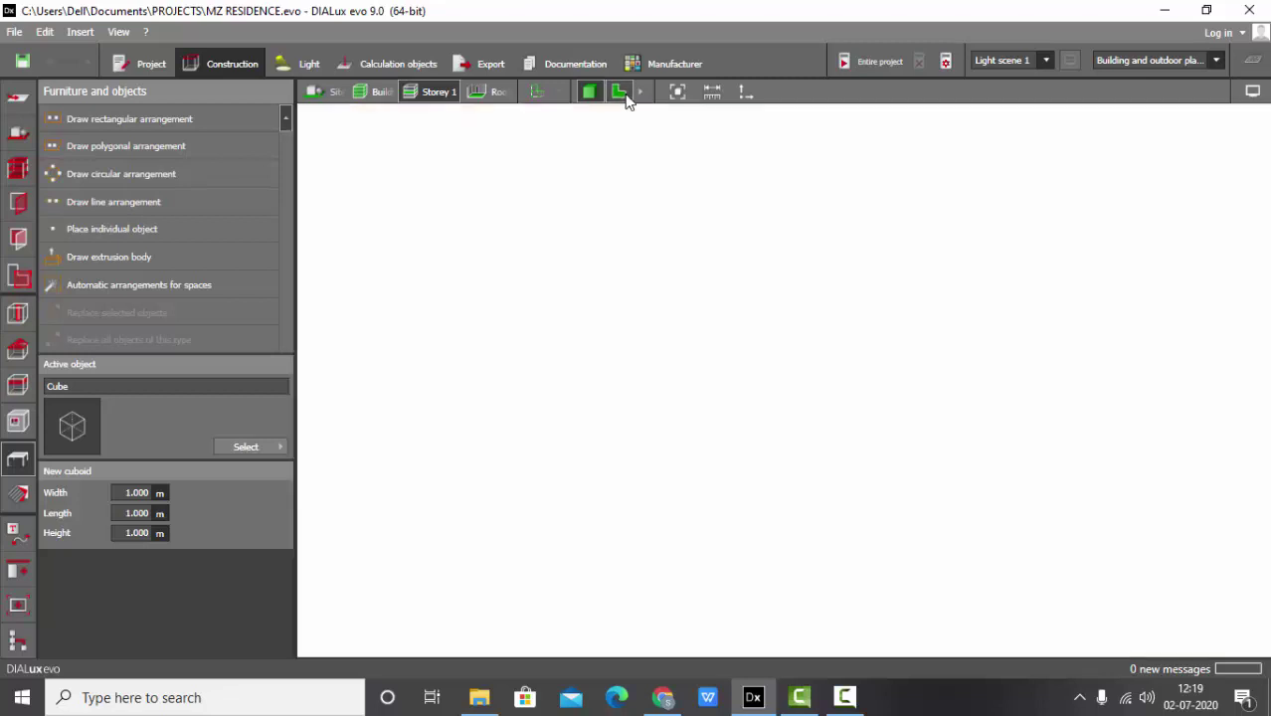
scroll(999, 572, "up", 1)
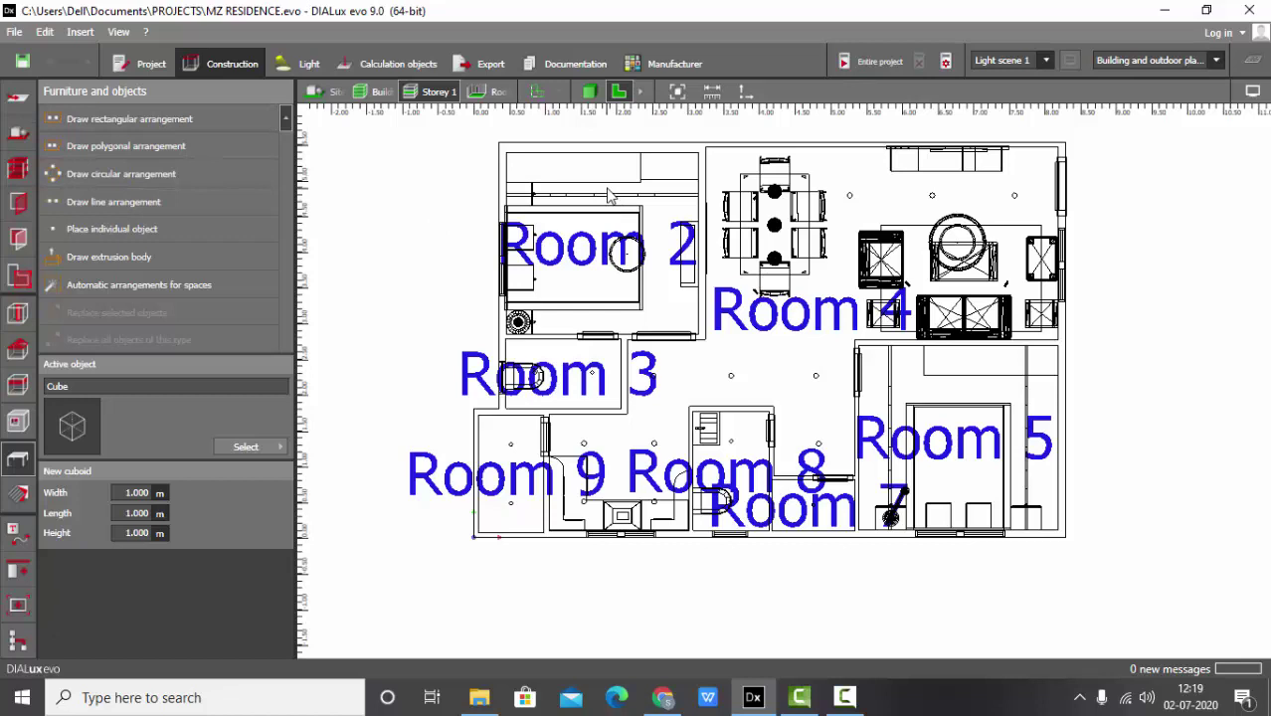
left_click(24, 656)
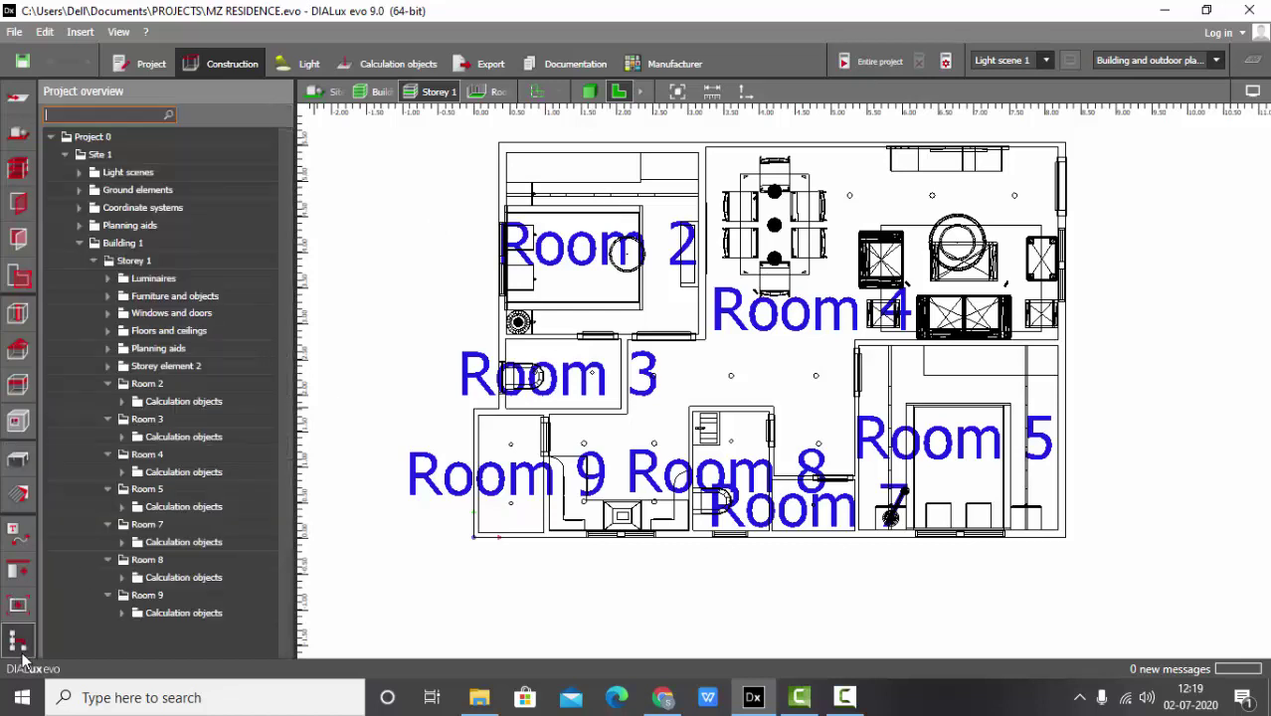
Rename Building 1 to MZ RESIDENCE in the project overview tree
left_click(151, 245)
left_click(151, 245)
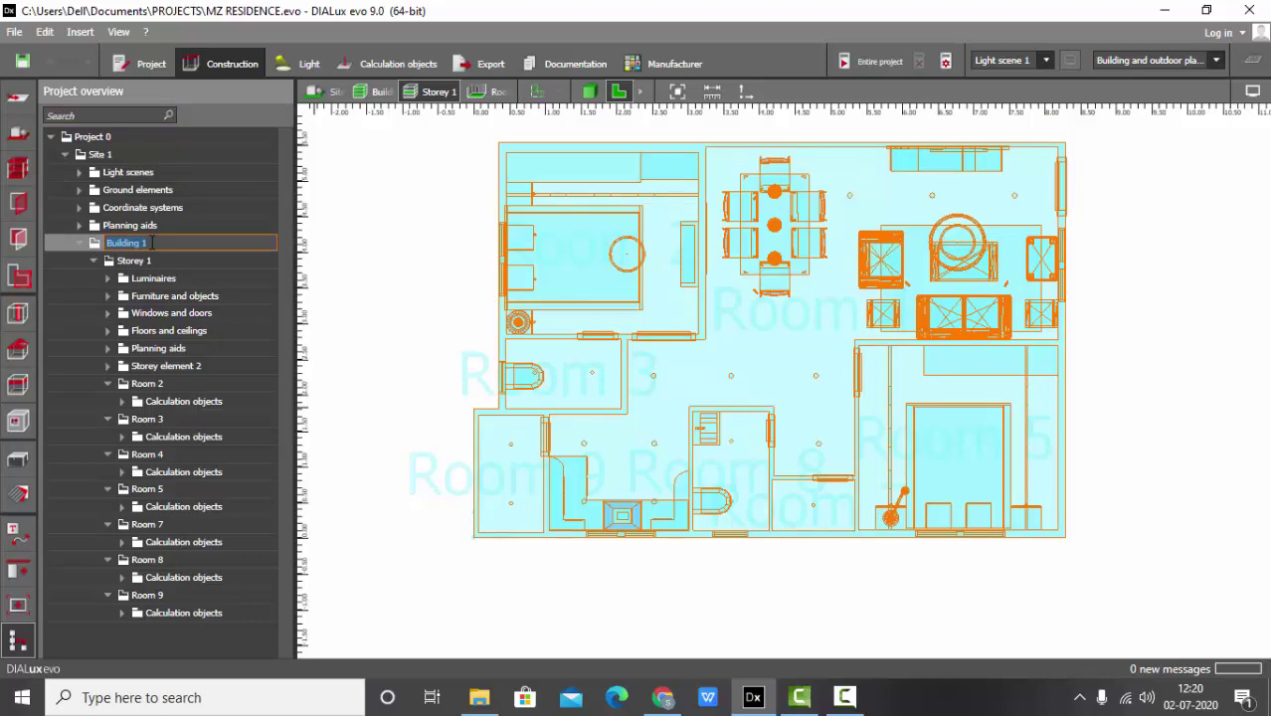
key("BackSpace")
key("ctrl+a")
left_click(200, 259)
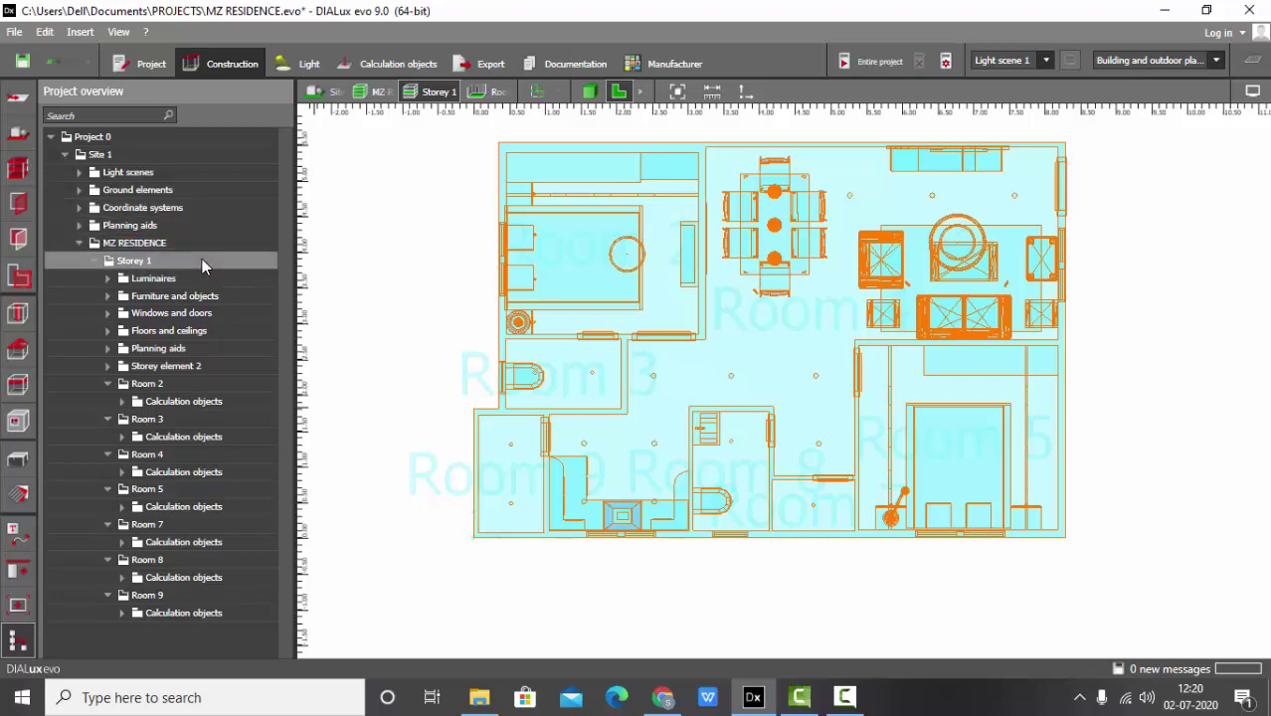
Rename Storey 1 to 1ST FLOOR
left_click(169, 261)
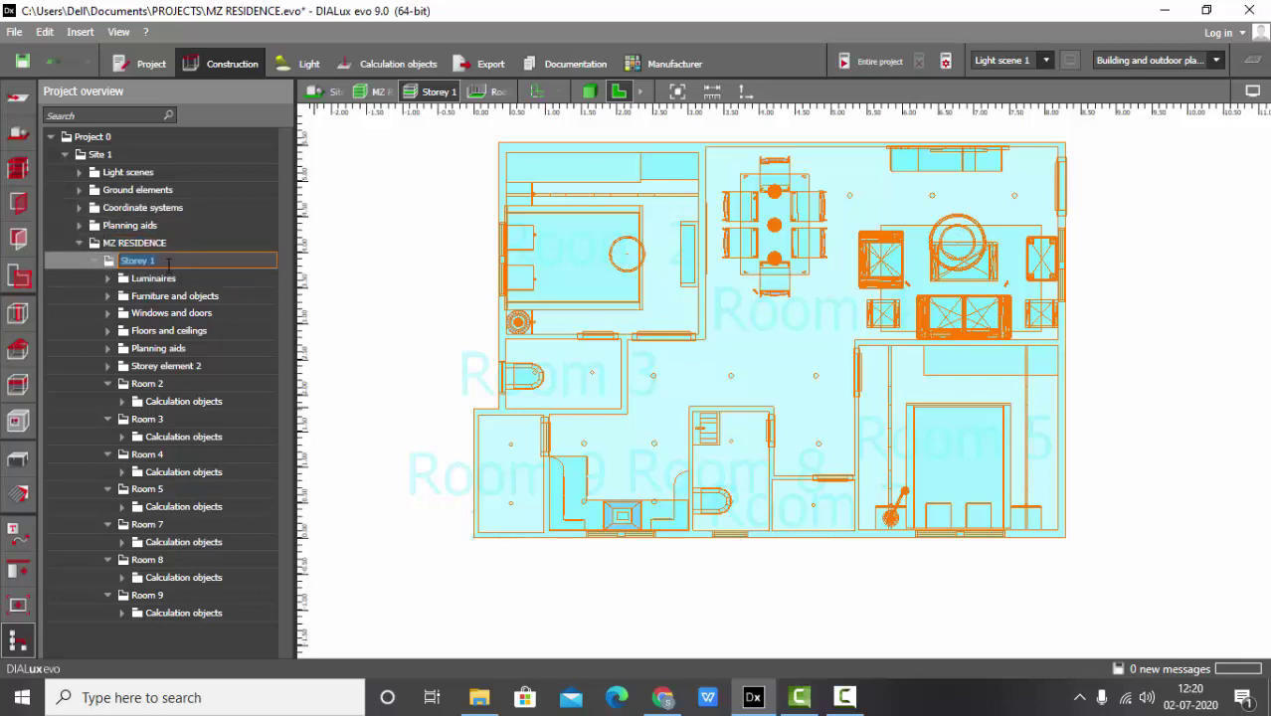
key("BackSpace")
key("ctrl+a")
left_click(378, 307)
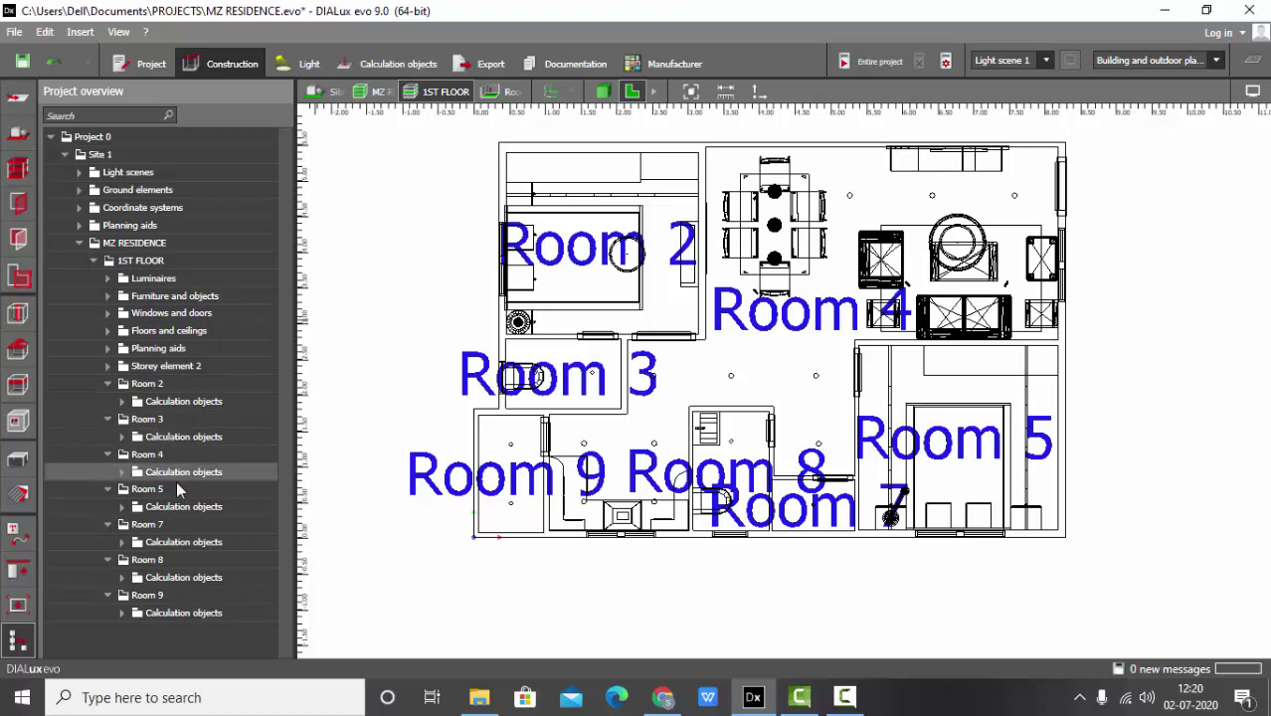
Rename Room 2 to MASTER BEDROOM
left_click(169, 388)
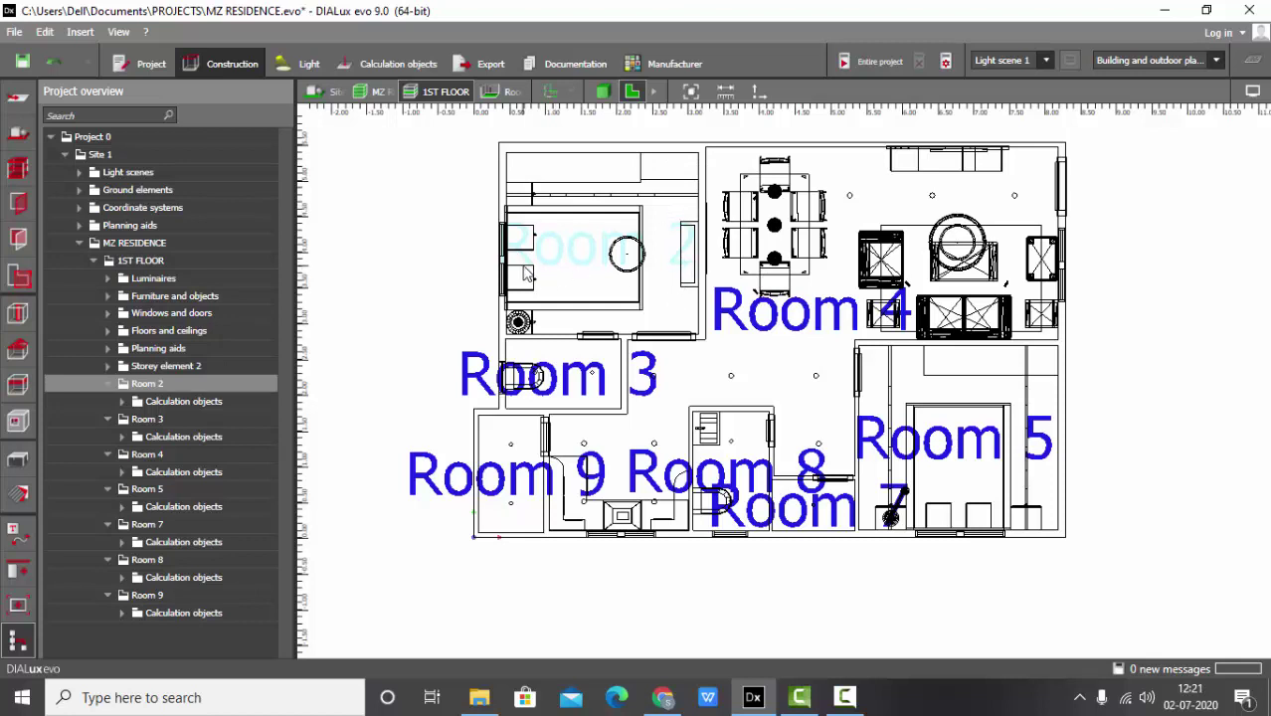
left_click(174, 386)
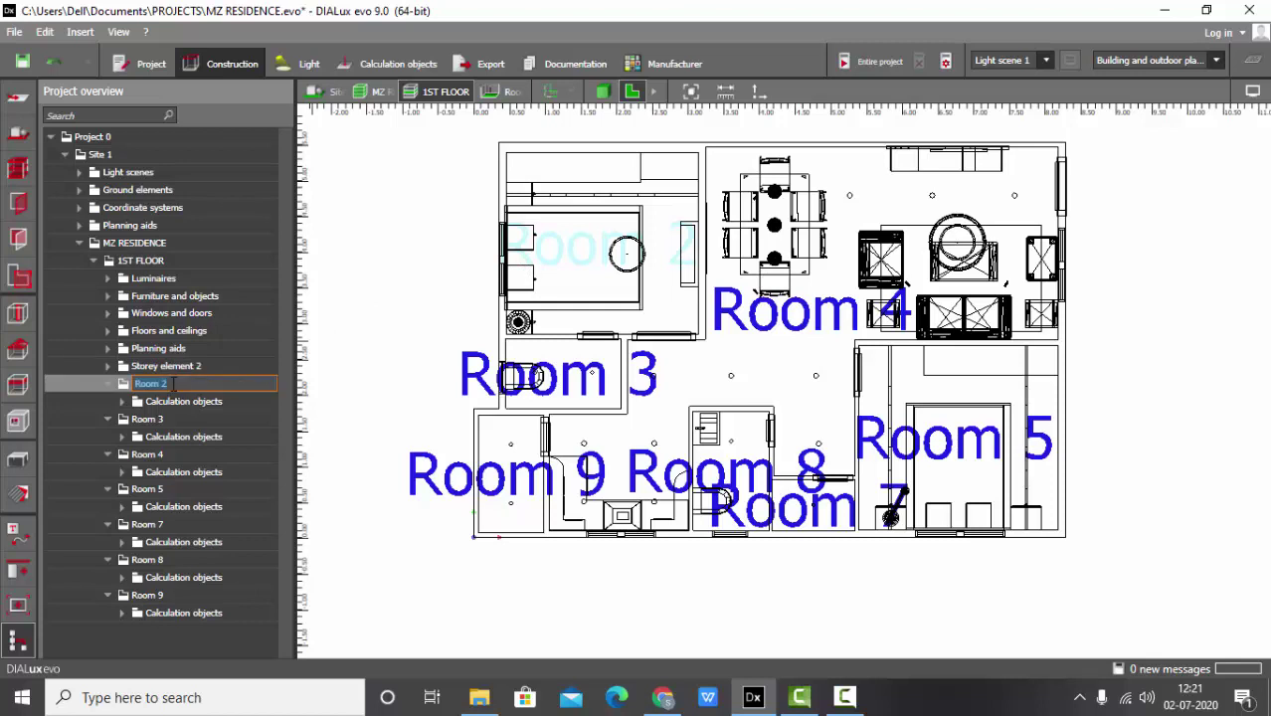
type("MASTER BEDROOM")
key("ctrl+a")
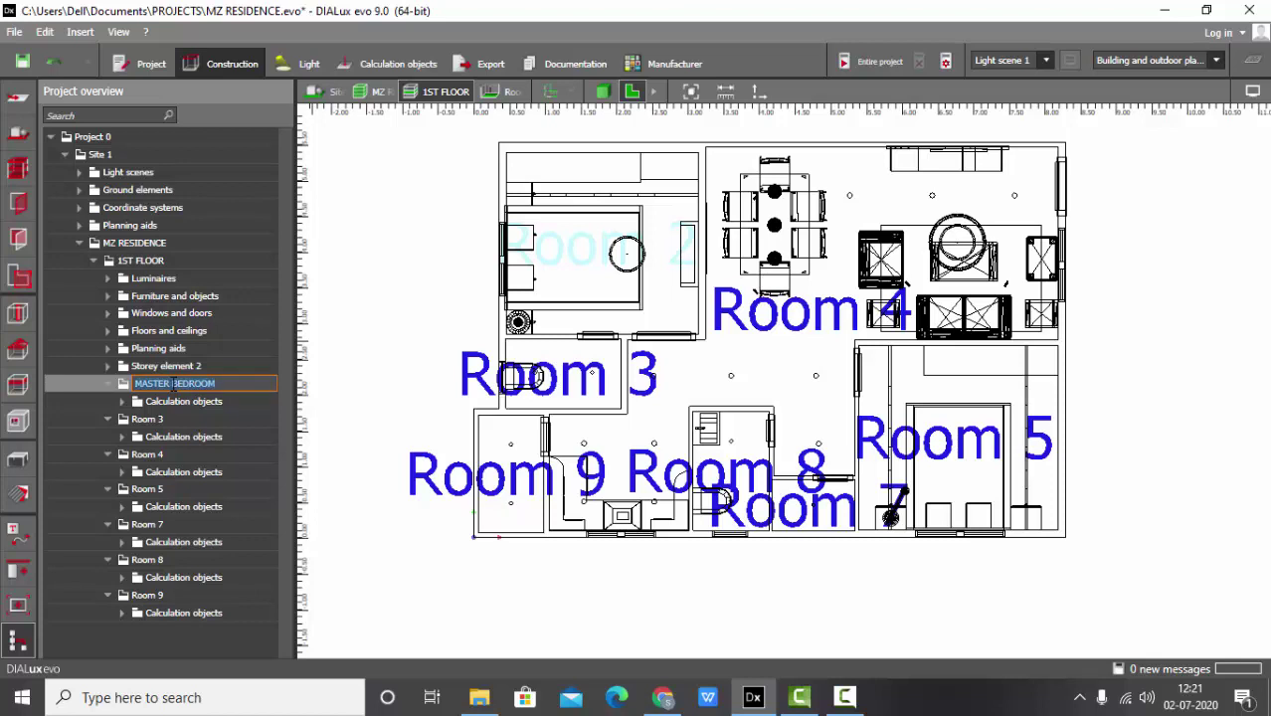
left_click(332, 352)
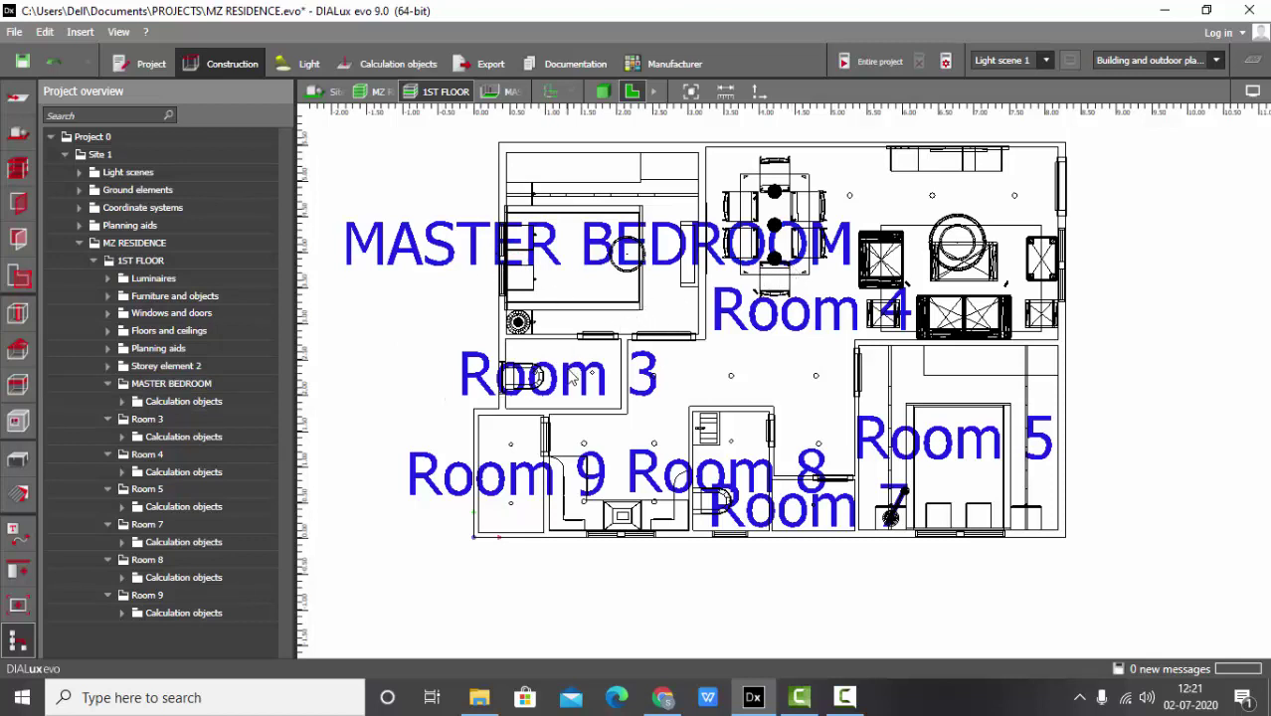
Rename Room 3 to WC
left_click(211, 439)
double_click(179, 420)
type("WC")
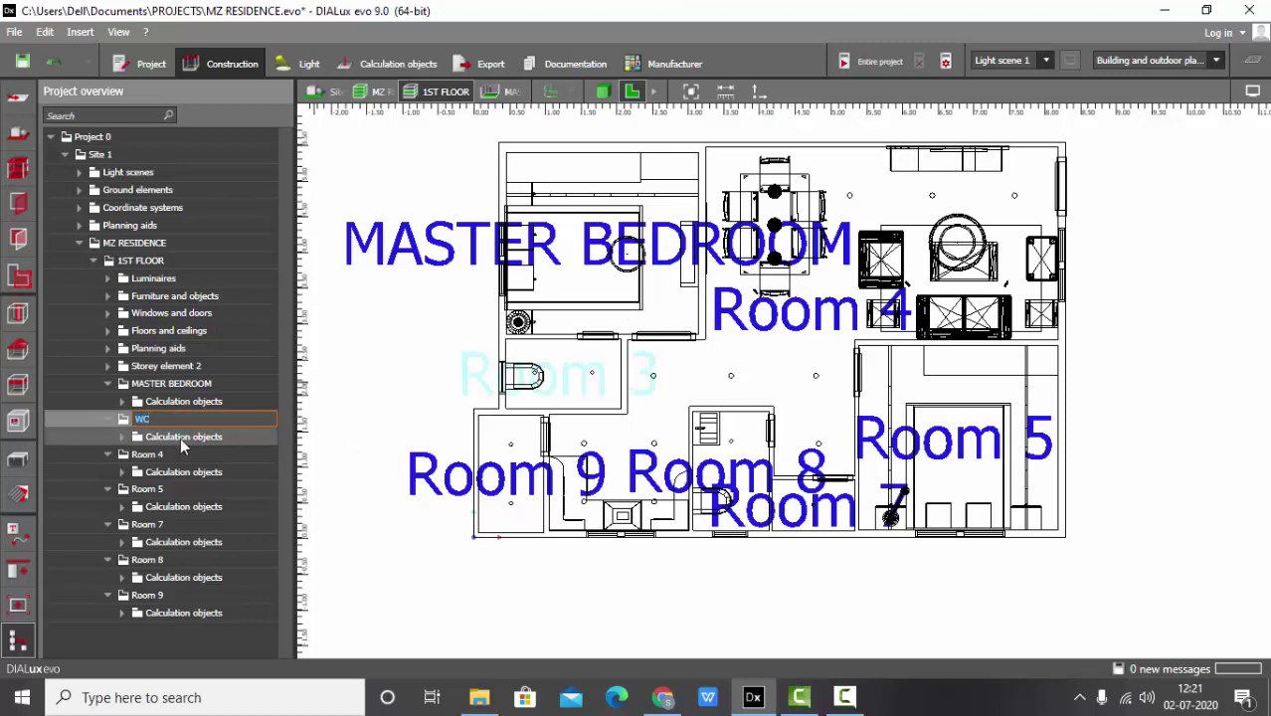
left_click(396, 419)
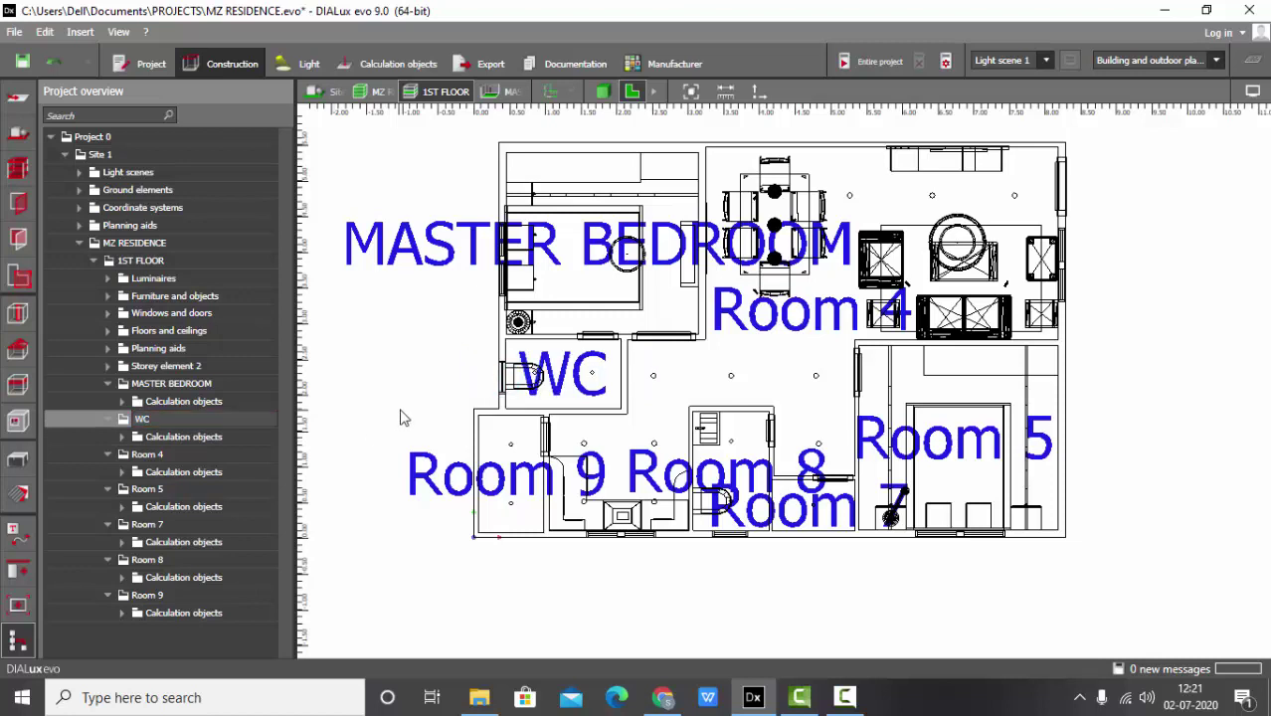
Shorten the MASTER BEDROOM name to M BEDROOM
double_click(195, 386)
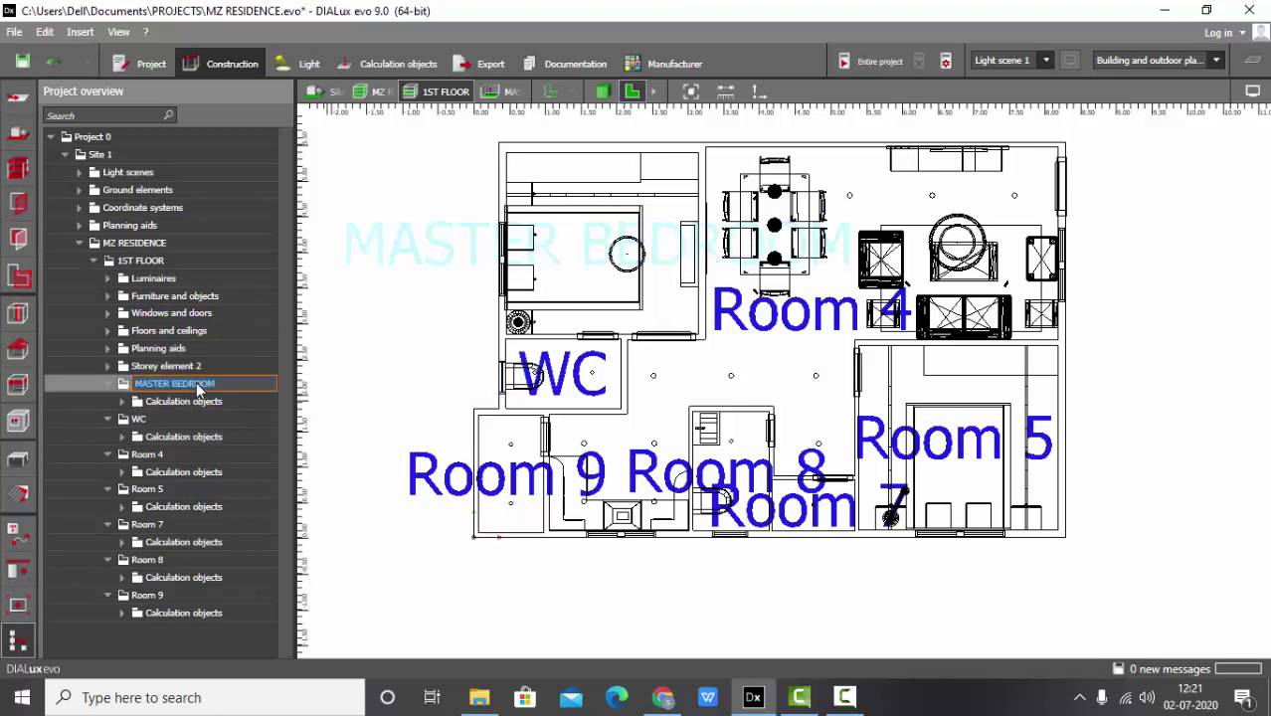
key("BackSpace")
type("M BEDROOM")
key("ctrl+a")
left_click(375, 425)
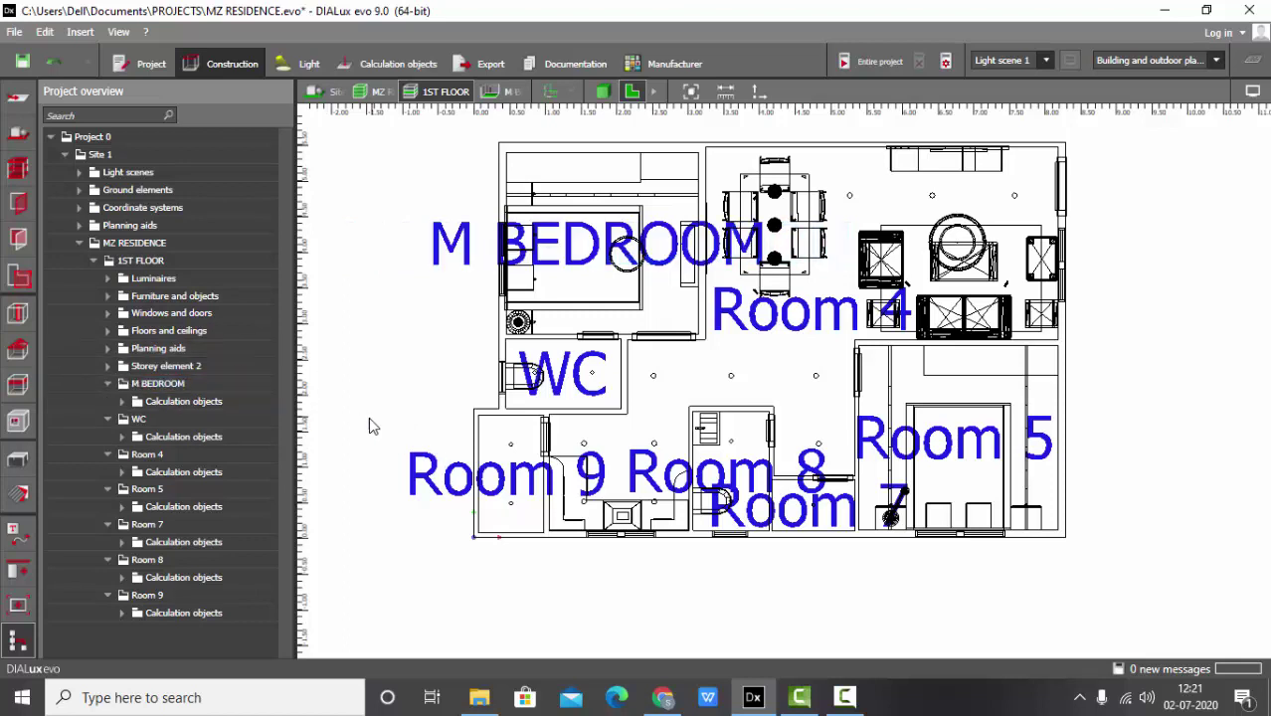
Rename Room 4 to LIVING + DINNING and Room 5 to C BEDROOM
left_click(176, 457)
left_click(176, 456)
type("LIV")
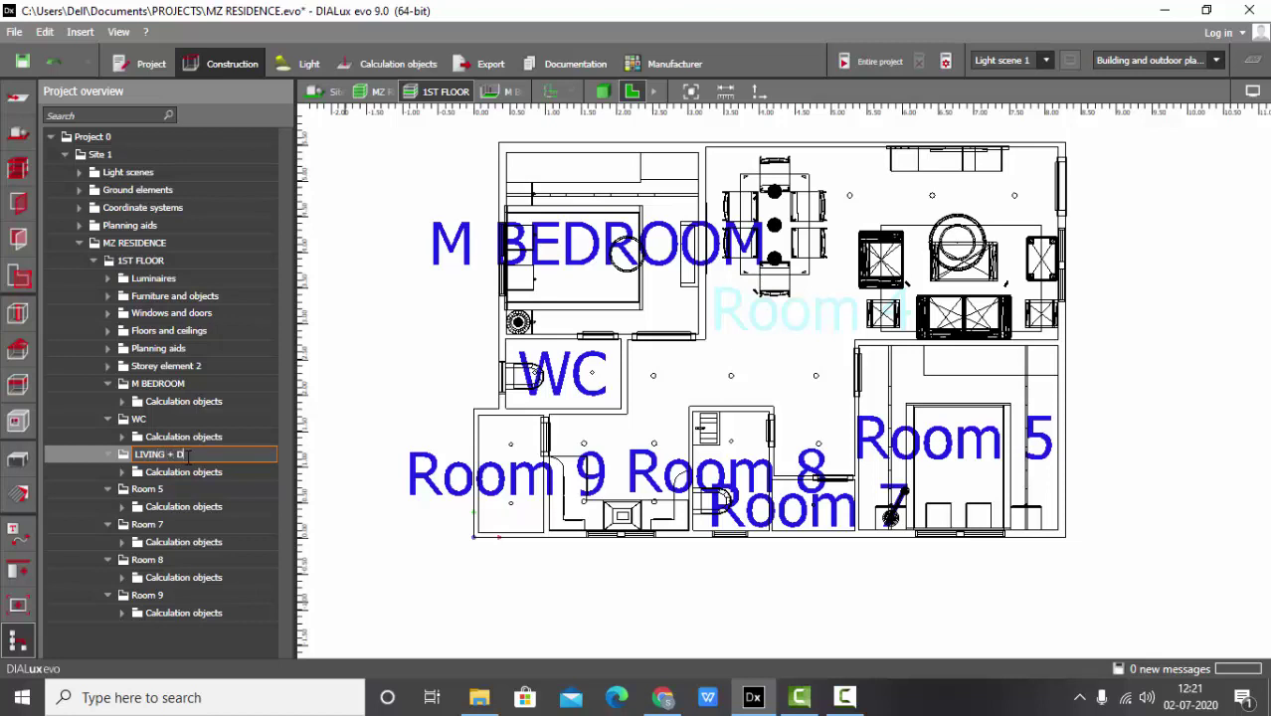
type("ING")
key("ctrl+a")
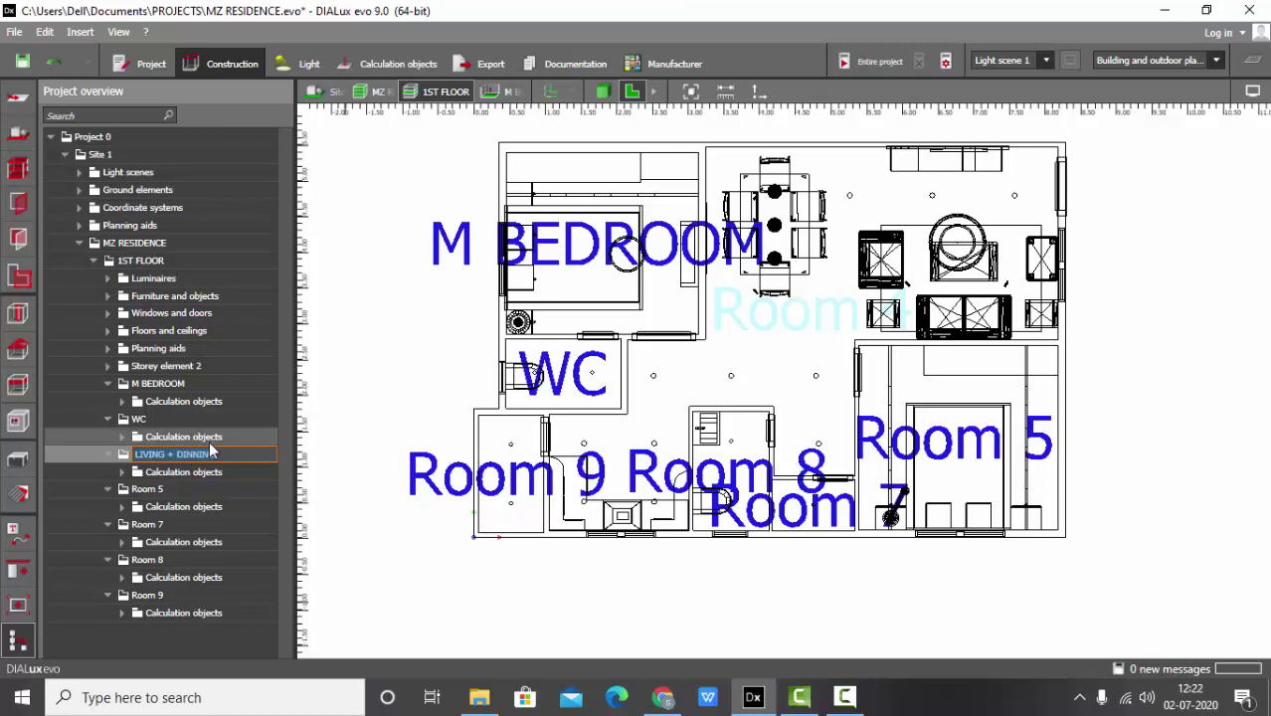
left_click(159, 491)
left_click(165, 492)
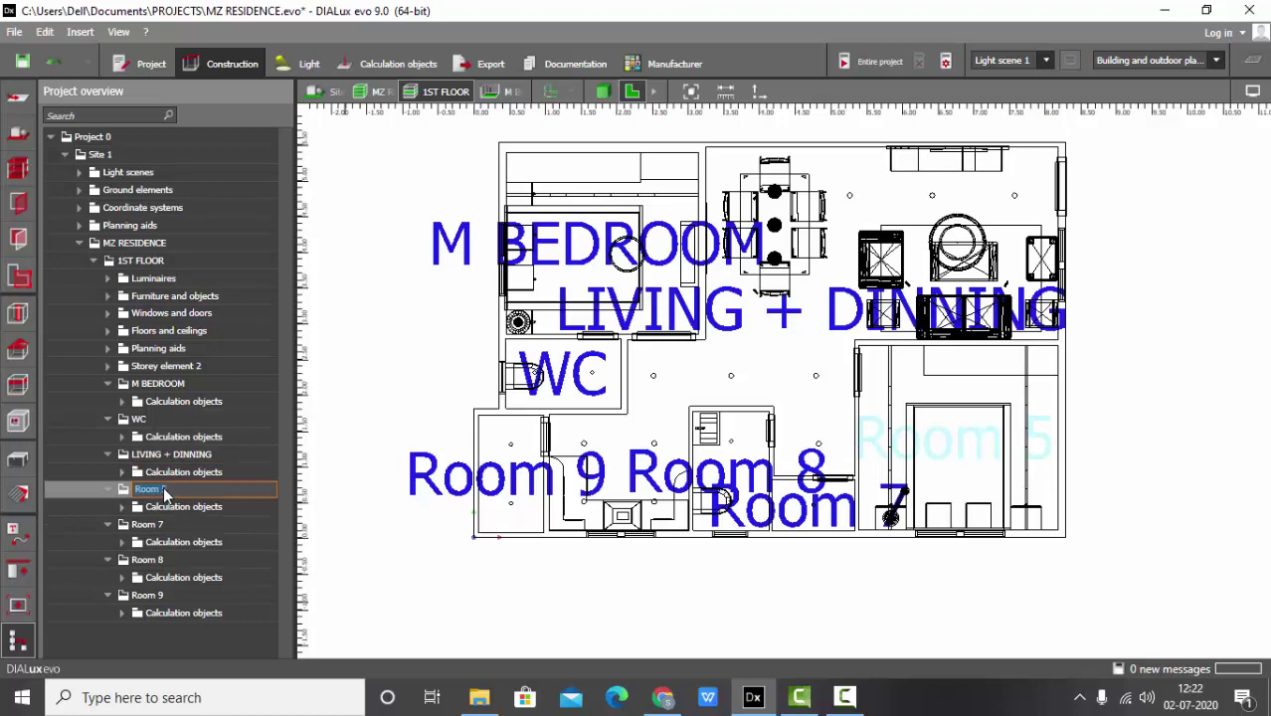
type("C BEDROOM")
left_click(169, 542)
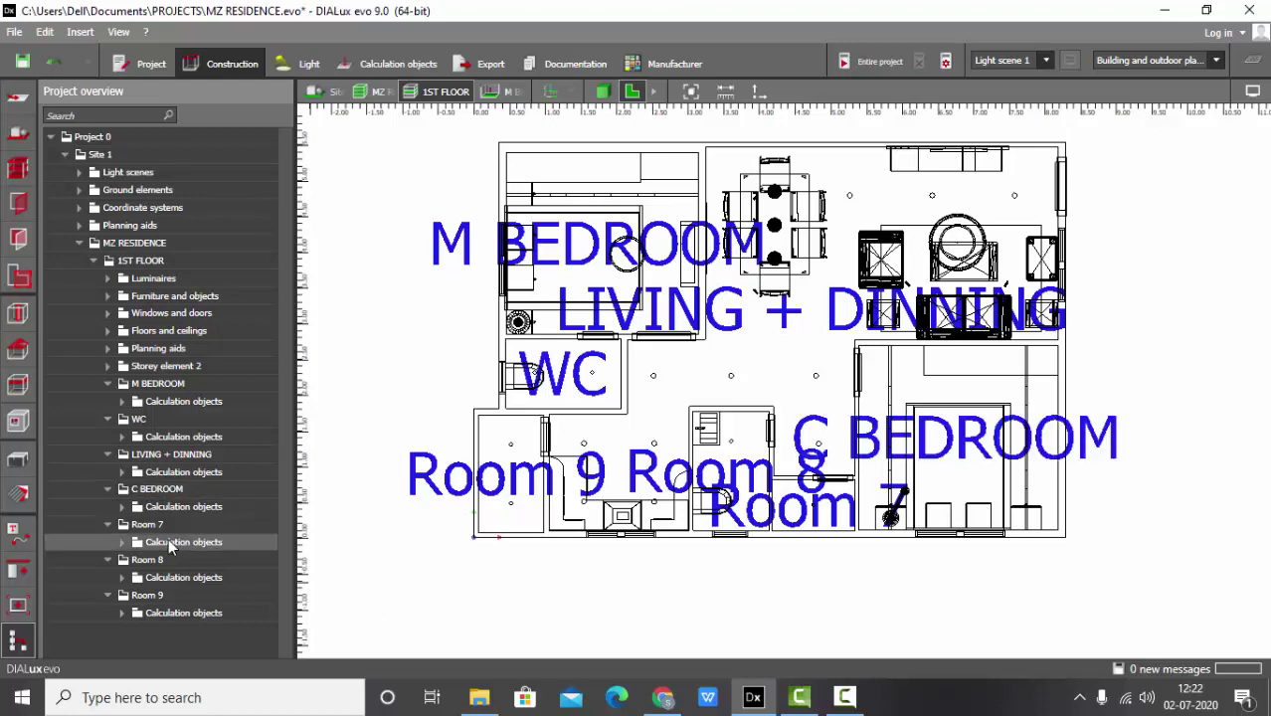
Rename Room 7 to STORE ROOM and Room 8 to WC 2
double_click(160, 526)
type("STORE")
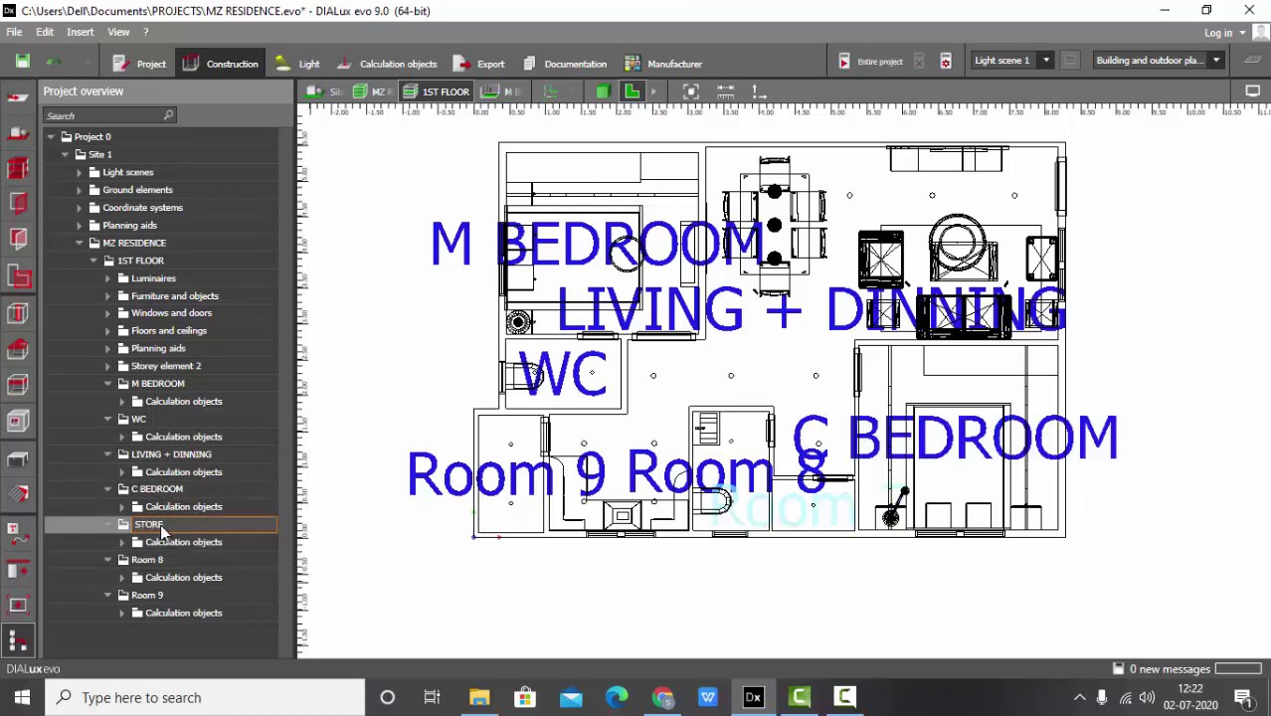
type(" ROOM")
key("ctrl+a")
left_click(169, 567)
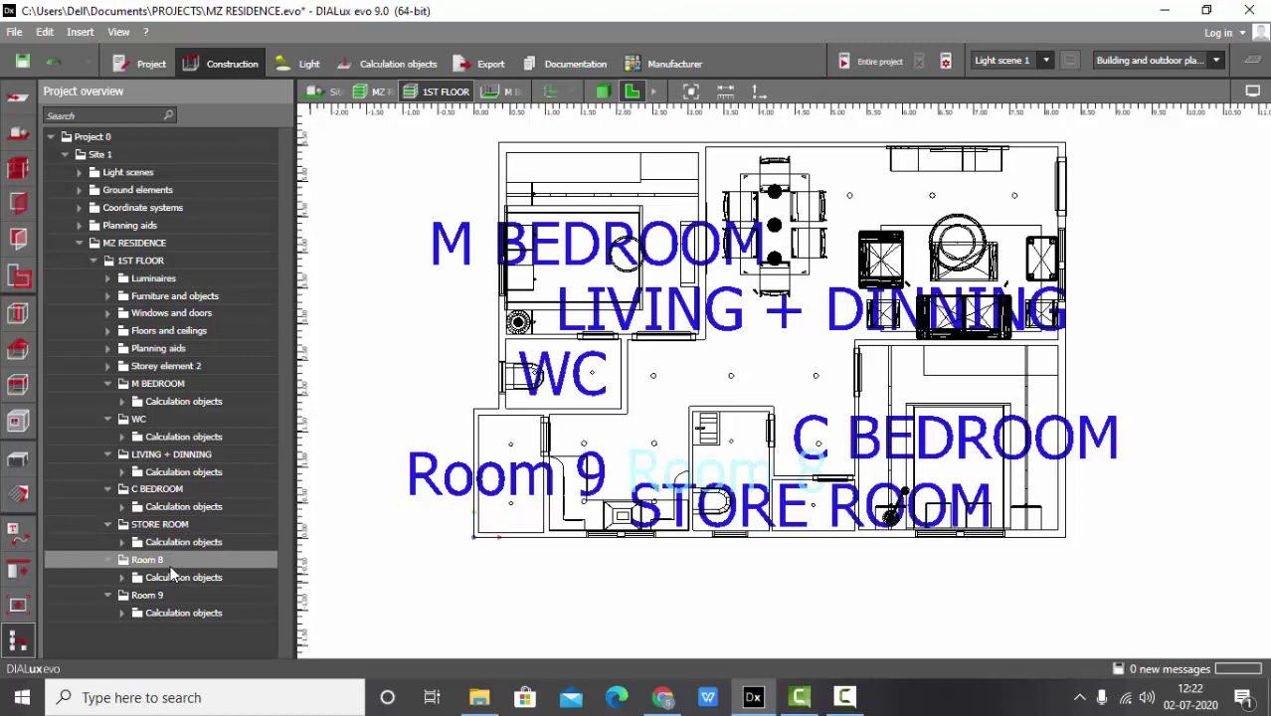
left_click(172, 560)
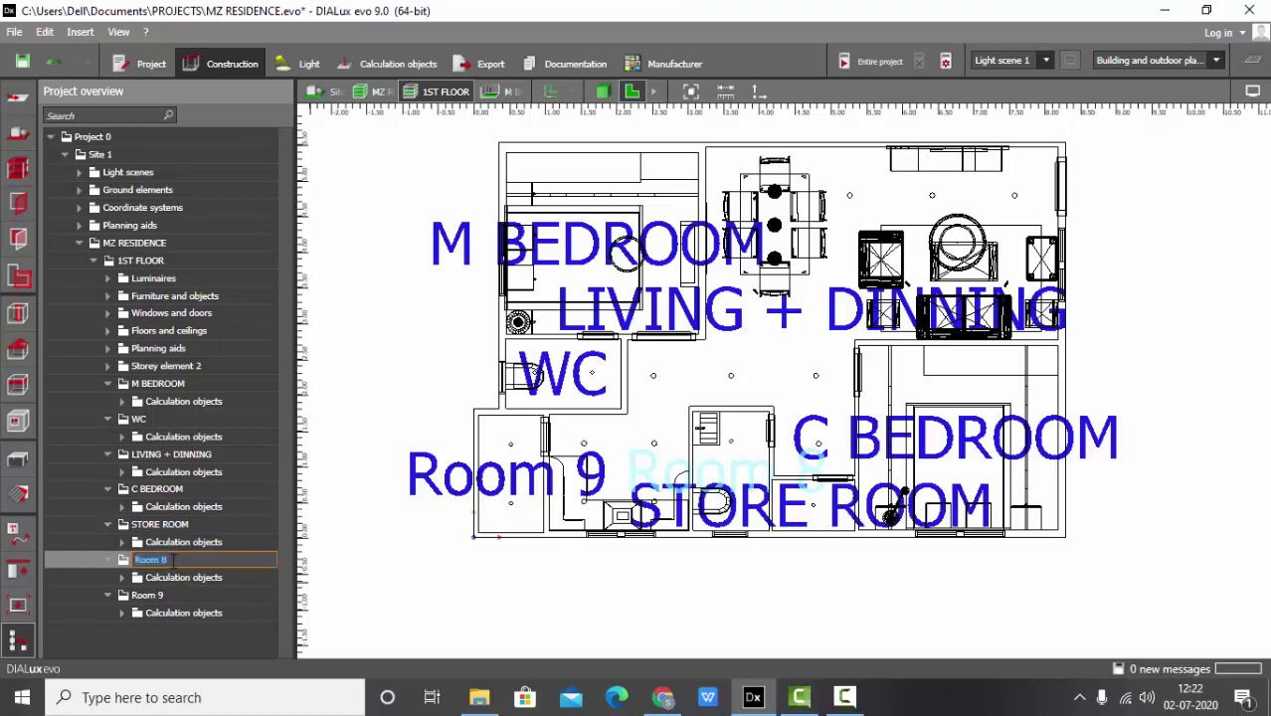
type("WC 2")
key("Return")
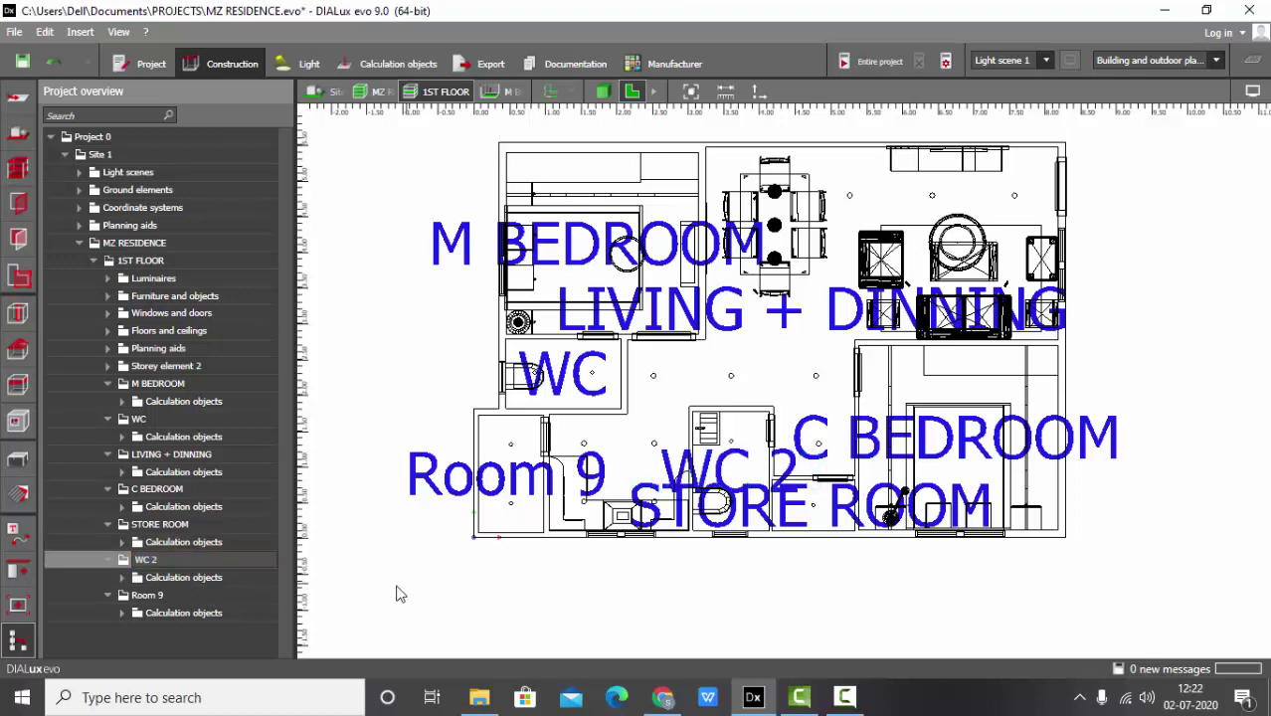
Rename Room 9 to UTILITY and switch to the project documentation
double_click(185, 594)
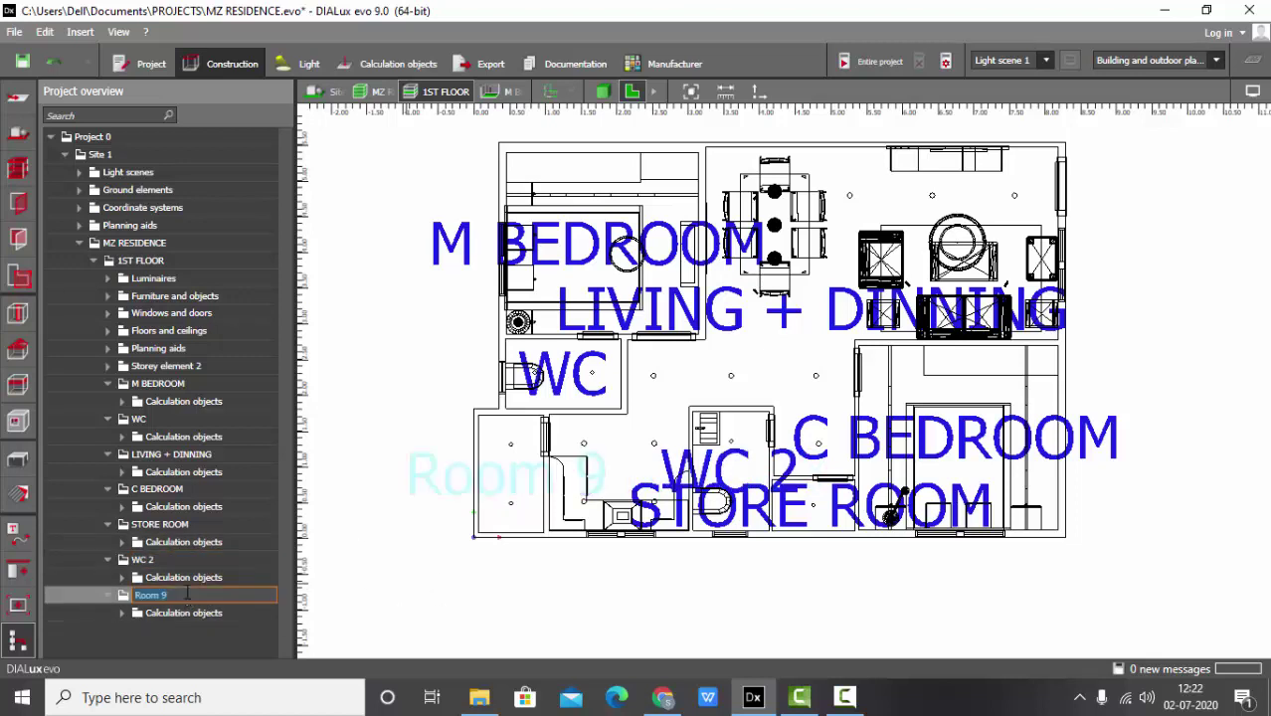
type("UTILITY")
left_click(395, 584)
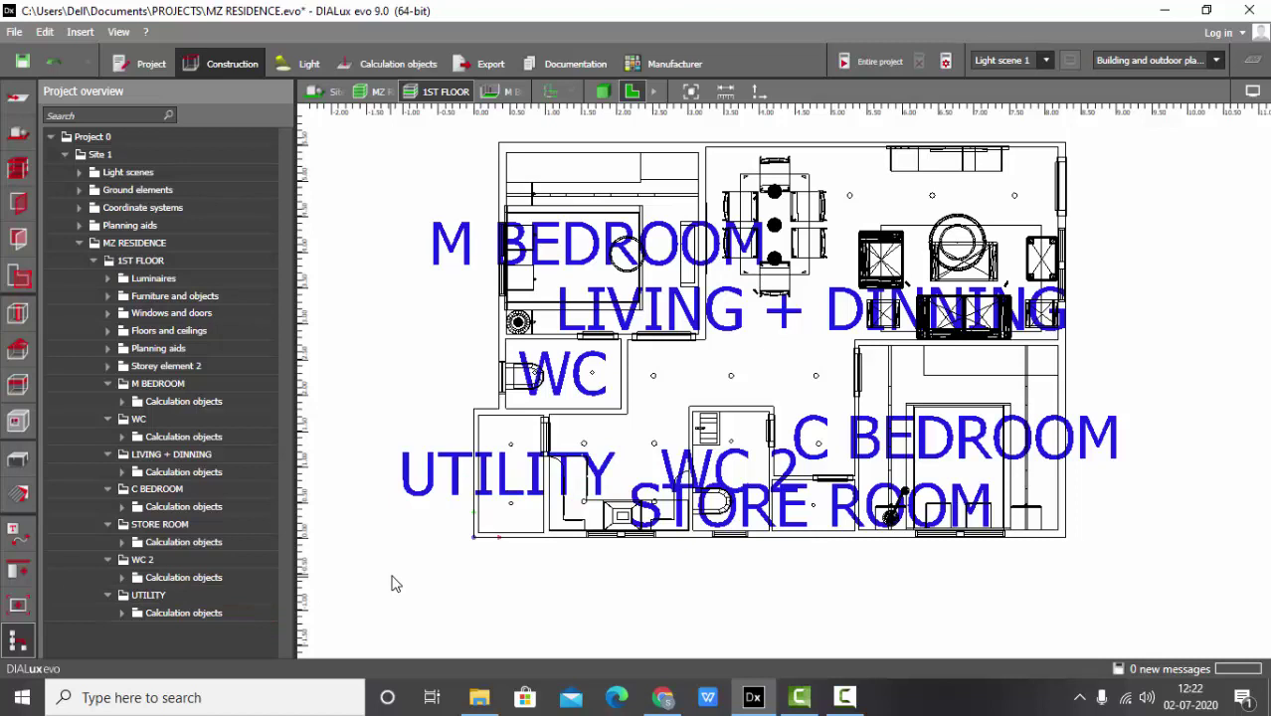
left_click(578, 72)
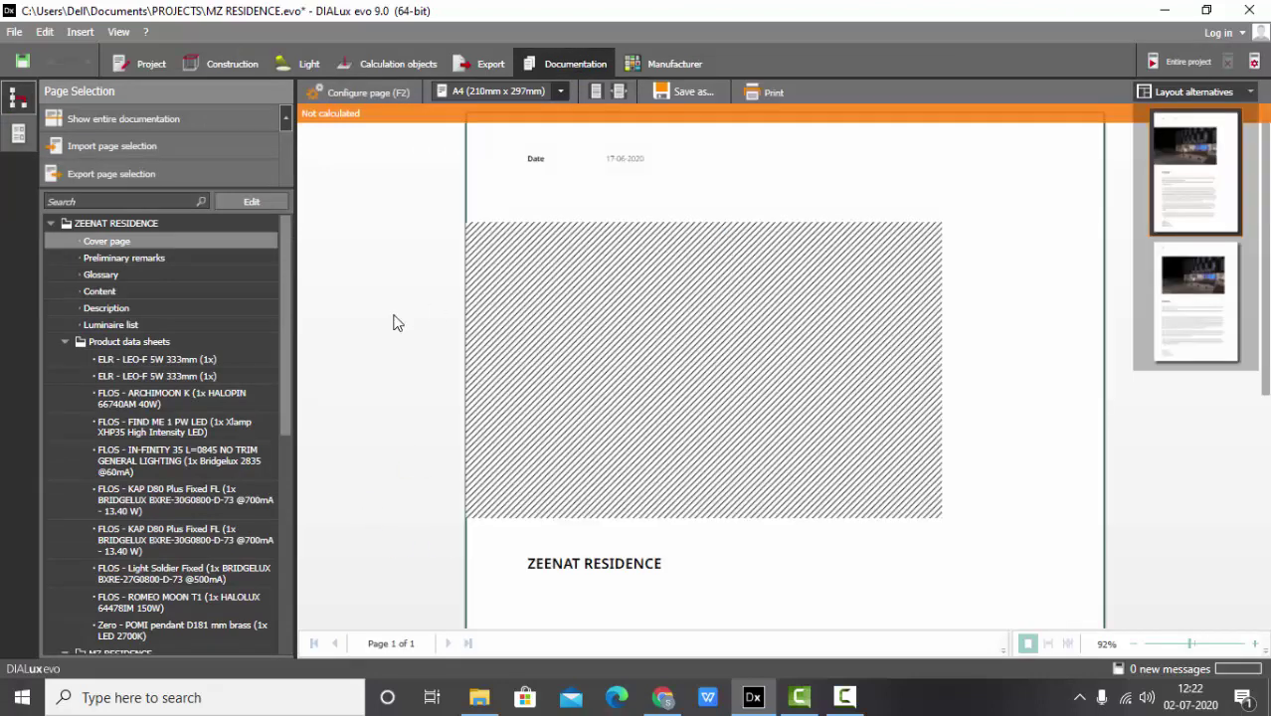
Review the room entries under MZ RESIDENCE > 1ST FLOOR and select the LIVING + DINNING pages
scroll(198, 384, "down", 8)
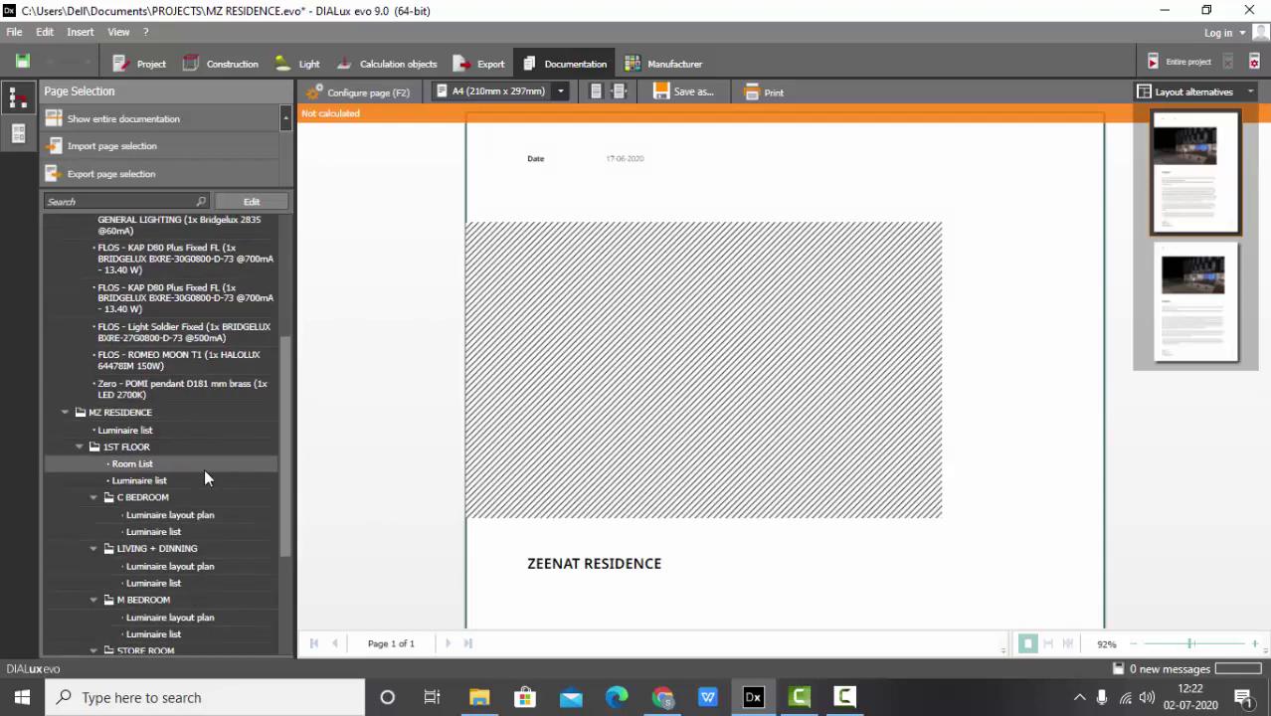
scroll(206, 477, "up", 1)
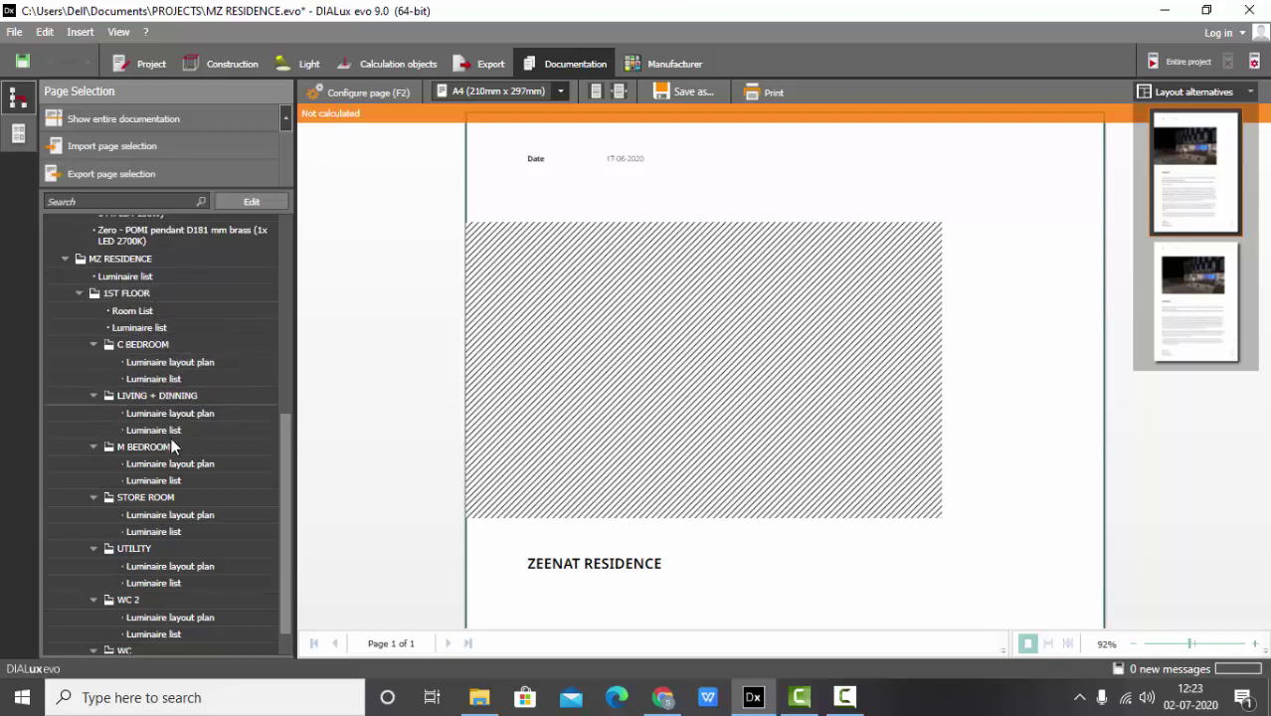
scroll(171, 306, "up", 1)
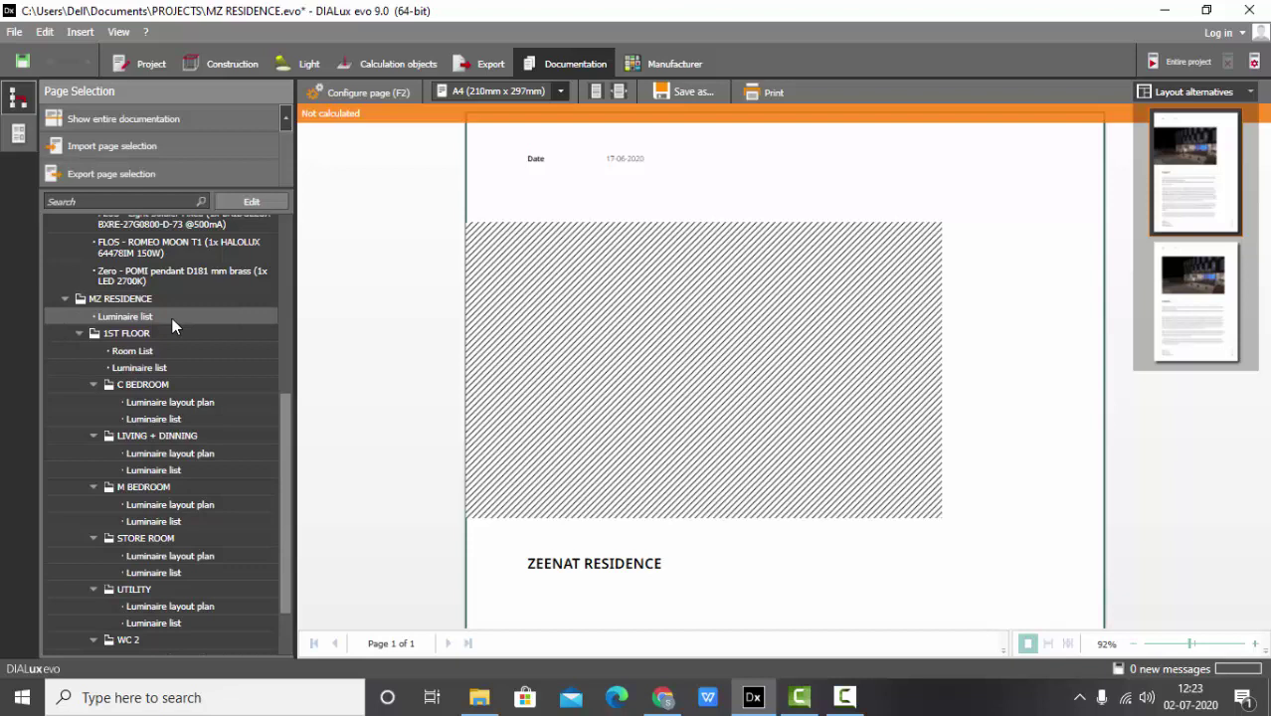
scroll(189, 379, "down", 1)
scroll(189, 388, "down", 1)
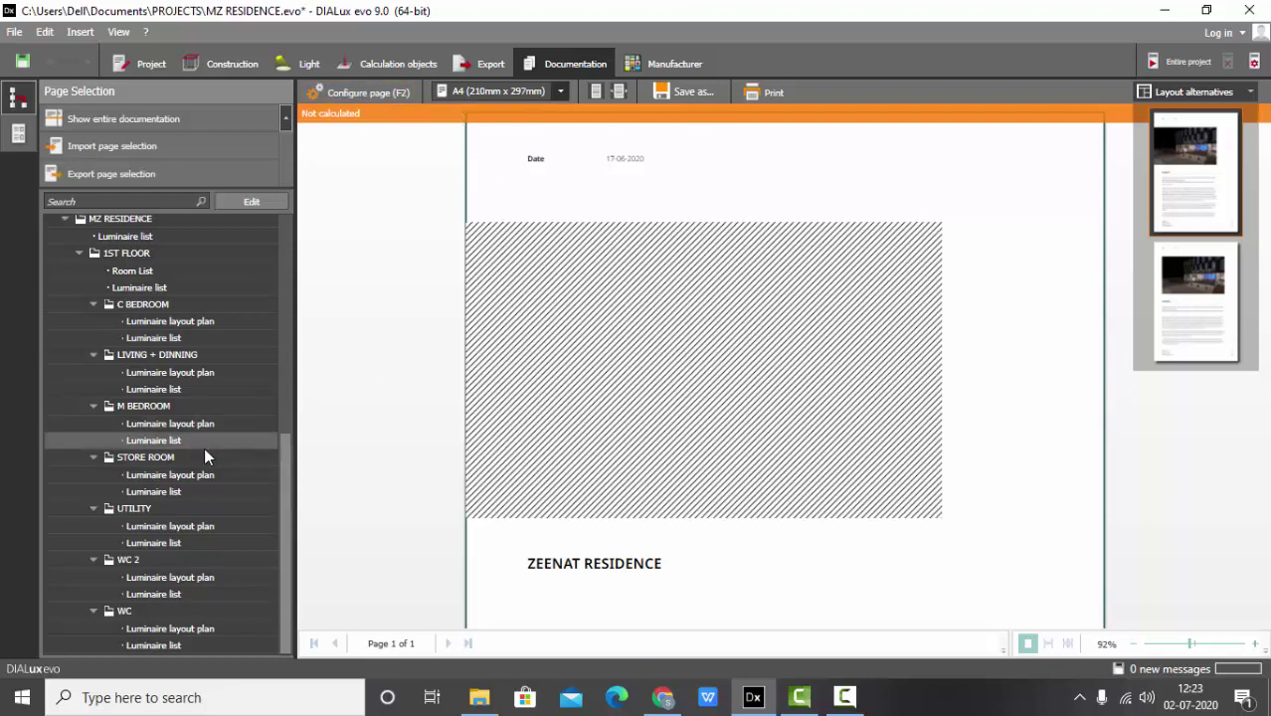
scroll(184, 497, "up", 6)
scroll(151, 472, "down", 5)
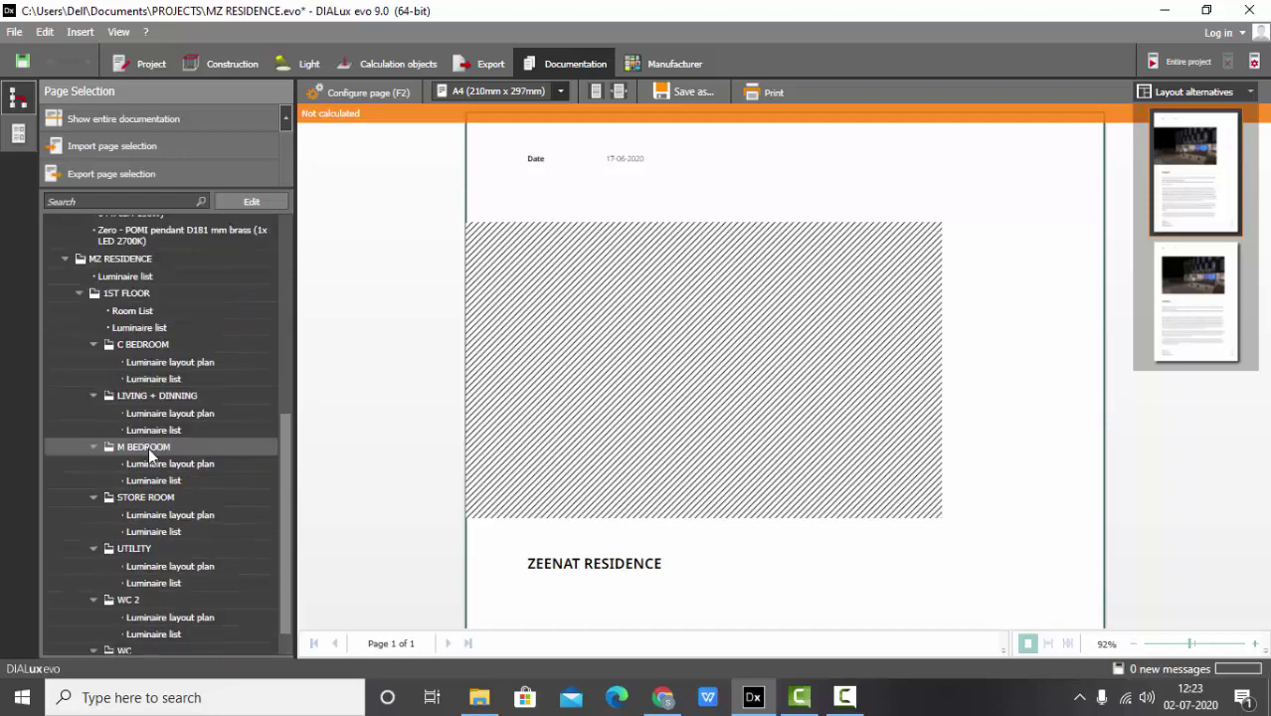
scroll(148, 448, "down", 2)
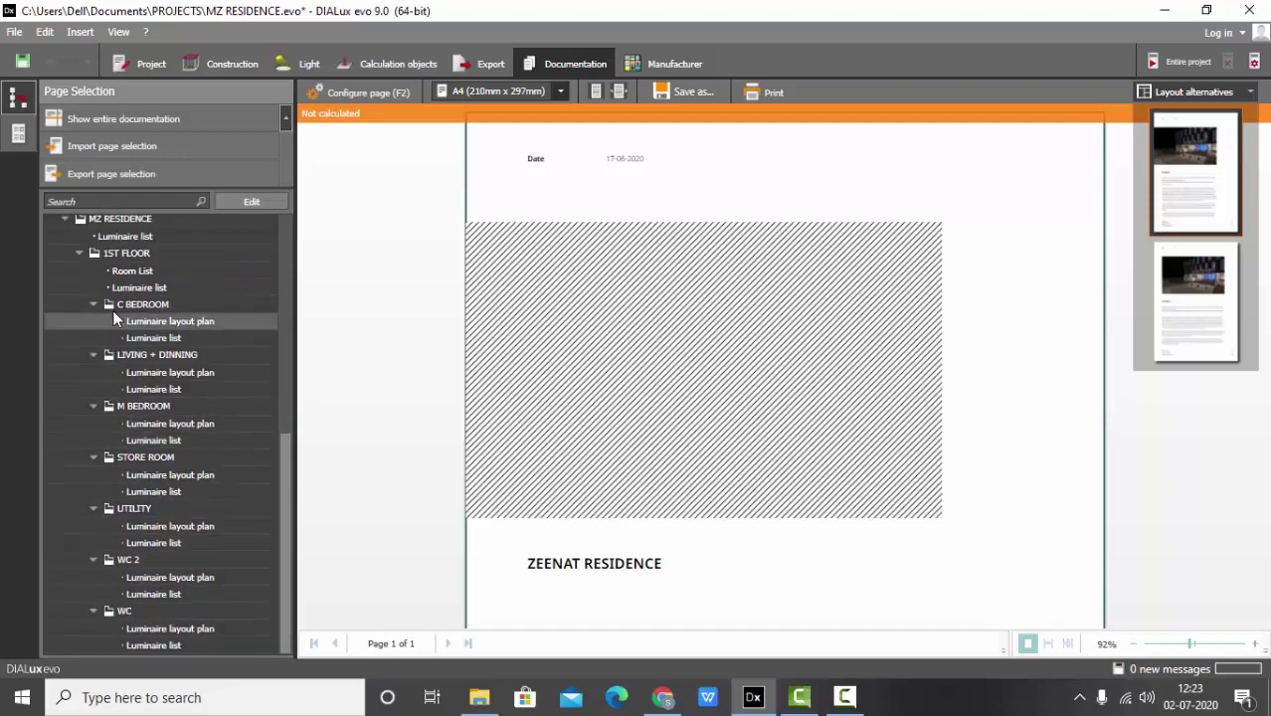
left_click(201, 356)
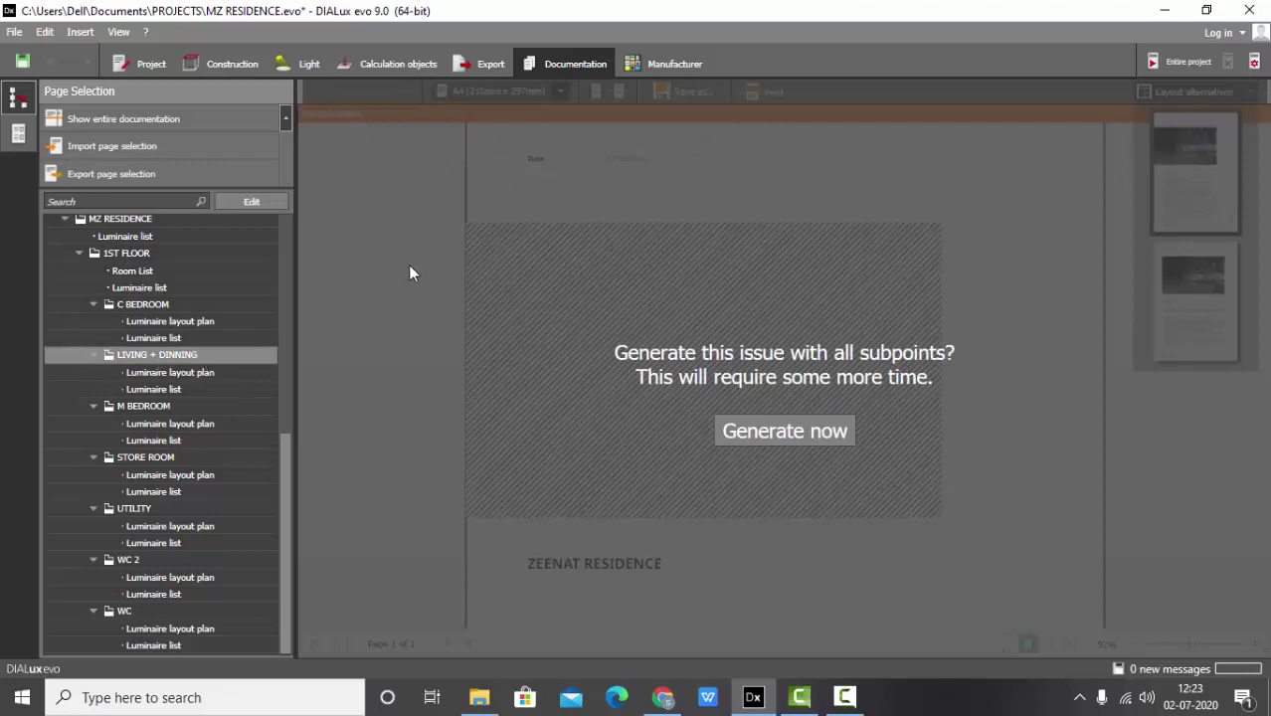
Return to the Construction floor plan with room designations turned off
left_click(239, 65)
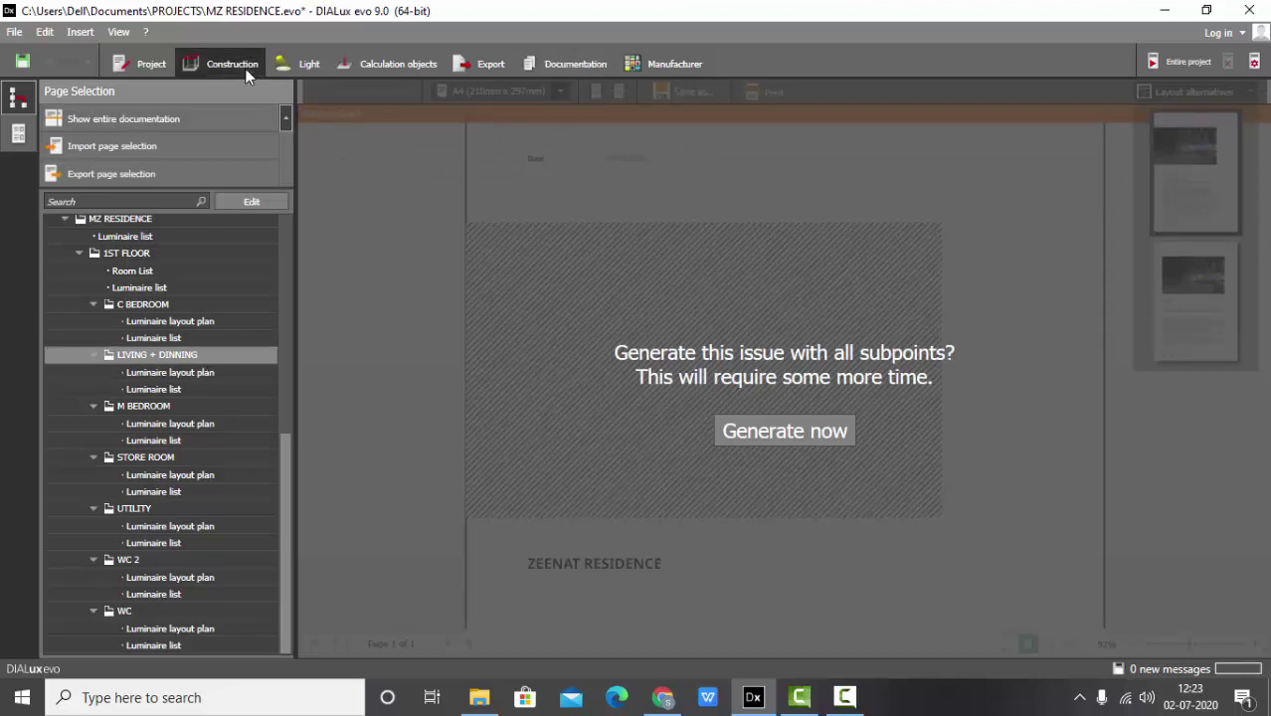
scroll(919, 388, "up", 2)
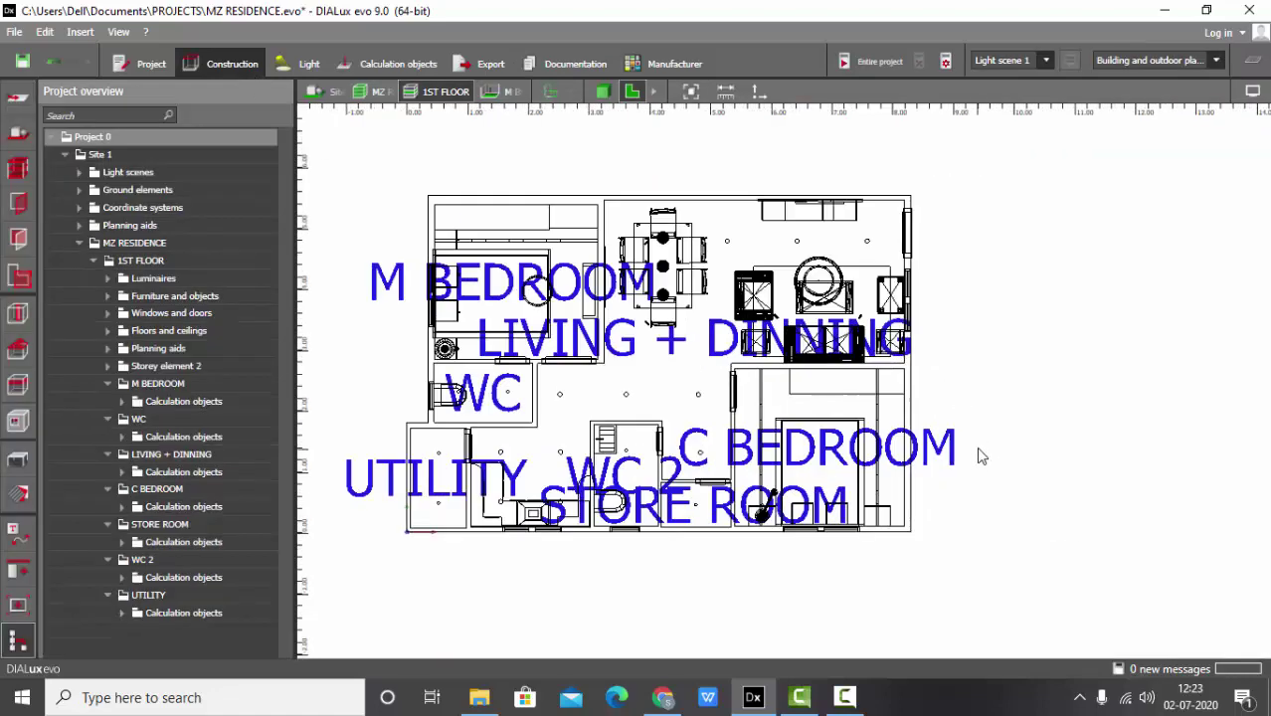
scroll(565, 579, "up", 1)
scroll(1147, 432, "down", 1)
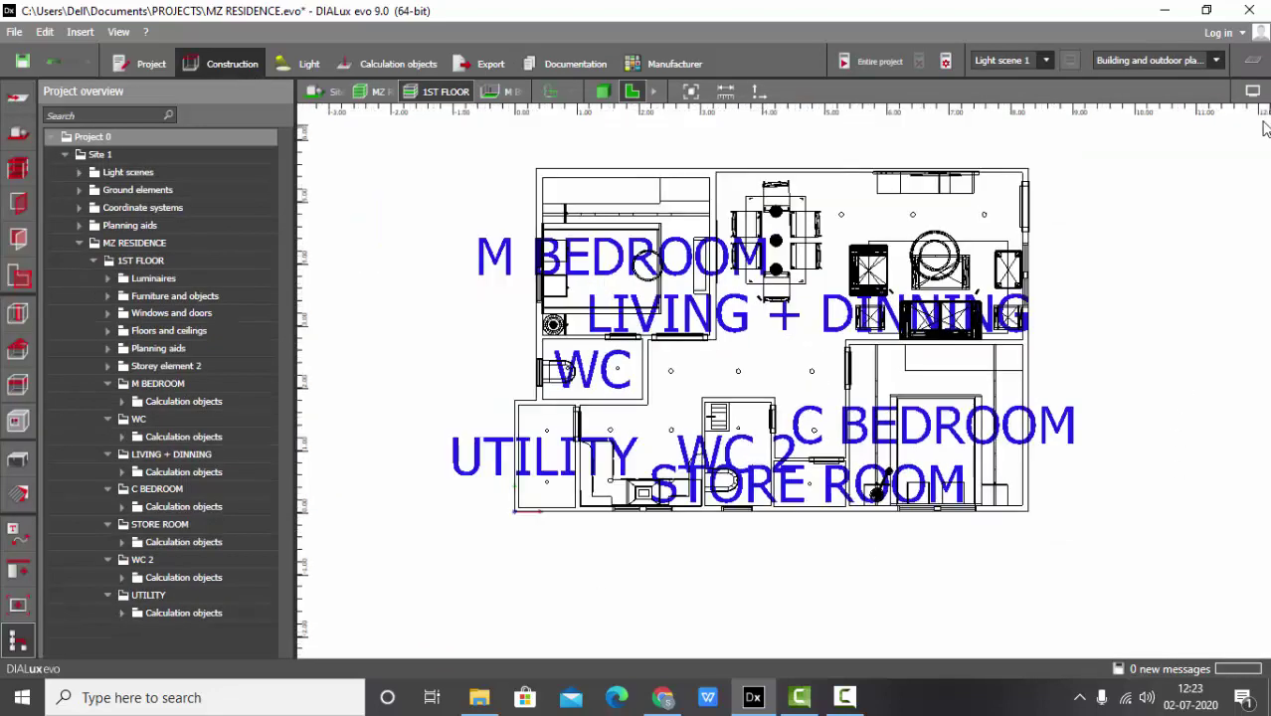
left_click(1254, 92)
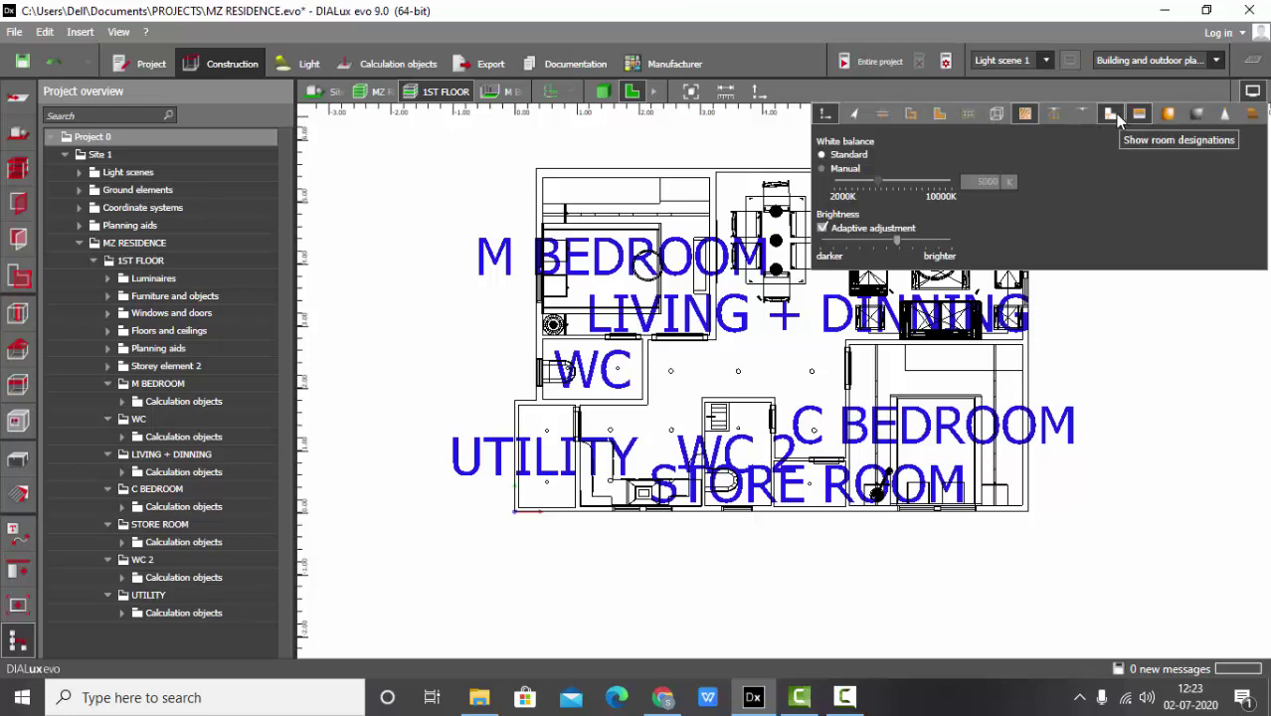
left_click(1113, 114)
left_click(1157, 299)
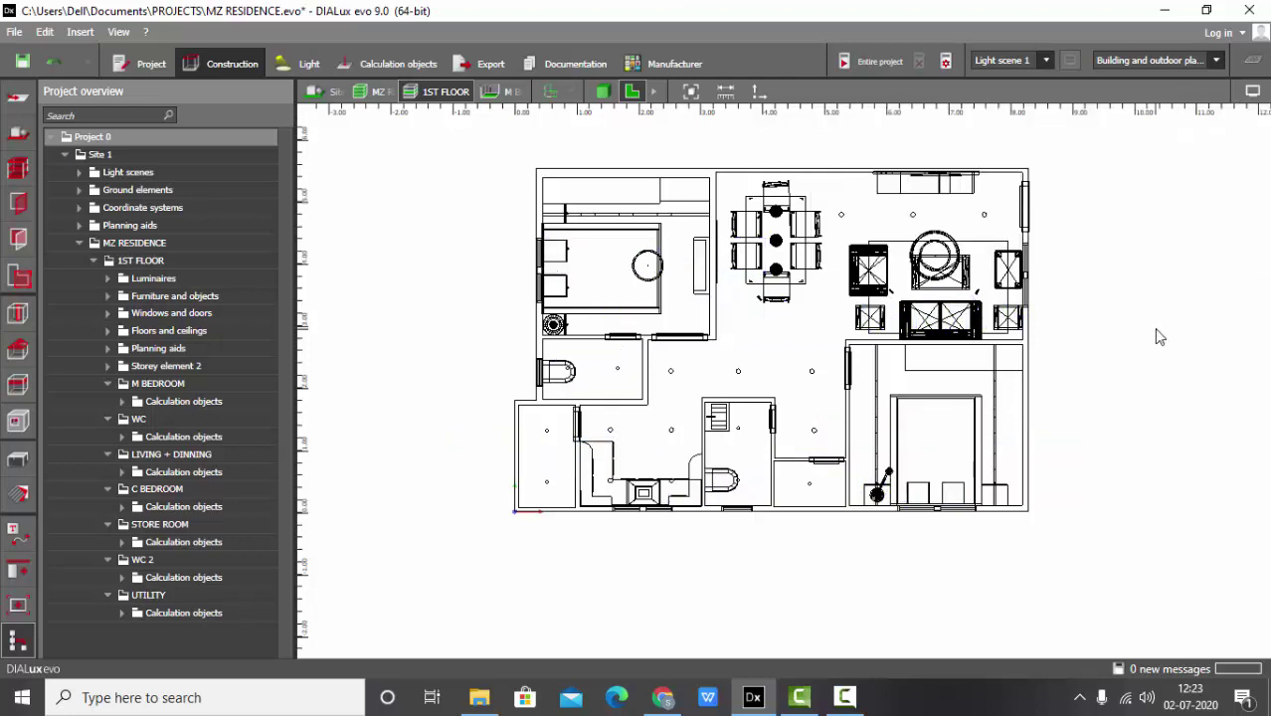
View the 1ST FLOOR in 3D perspective, then enter the M BEDROOM from the room list
left_click(602, 92)
right_click_drag(611, 107, 608, 417)
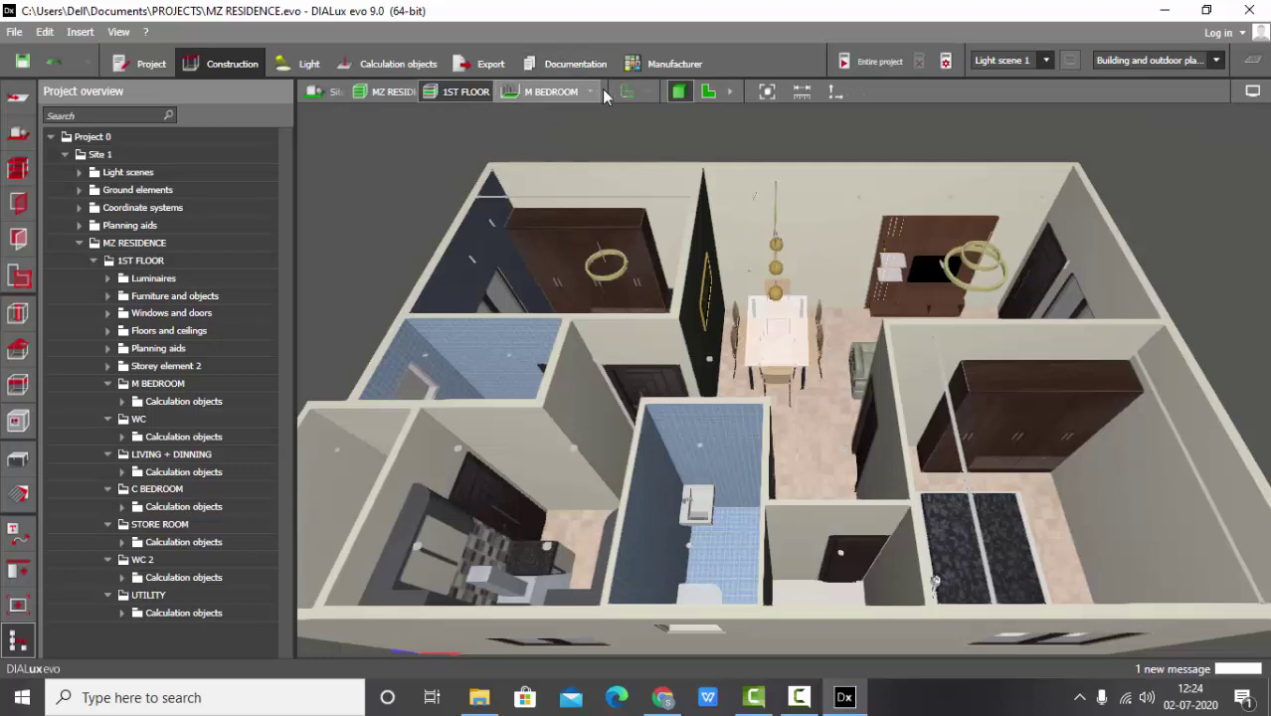
left_click(574, 92)
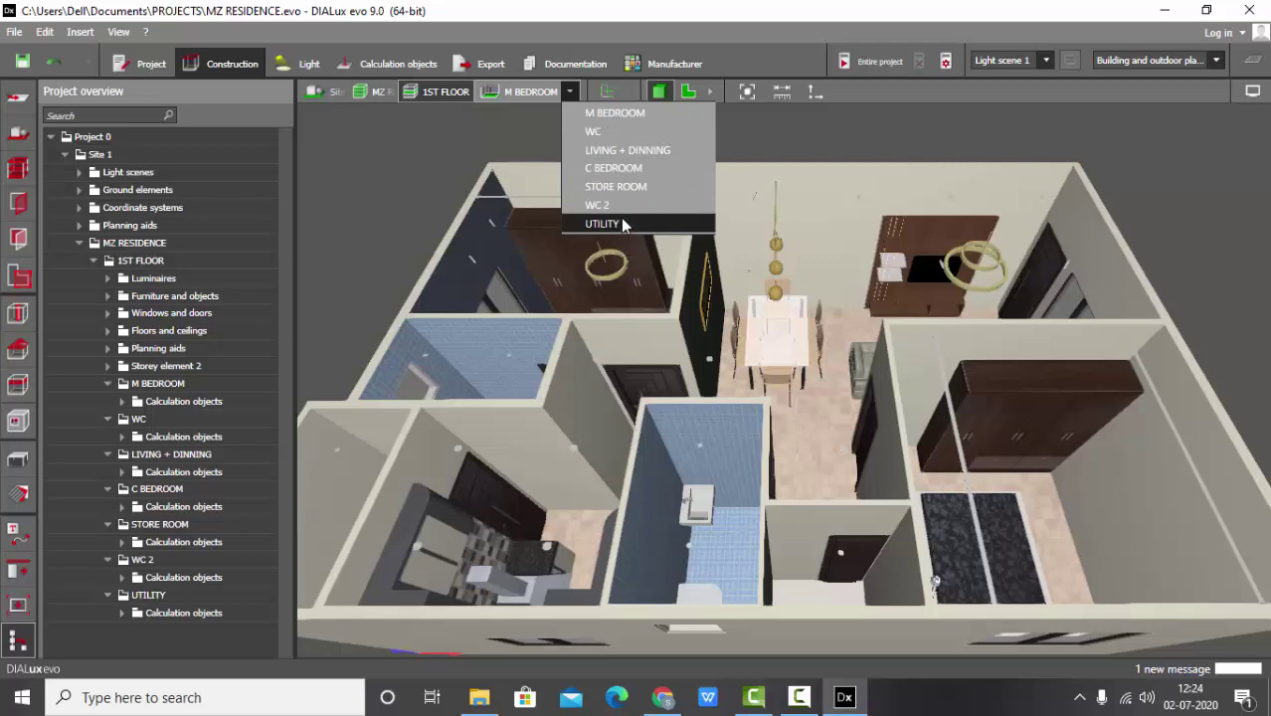
left_click(652, 115)
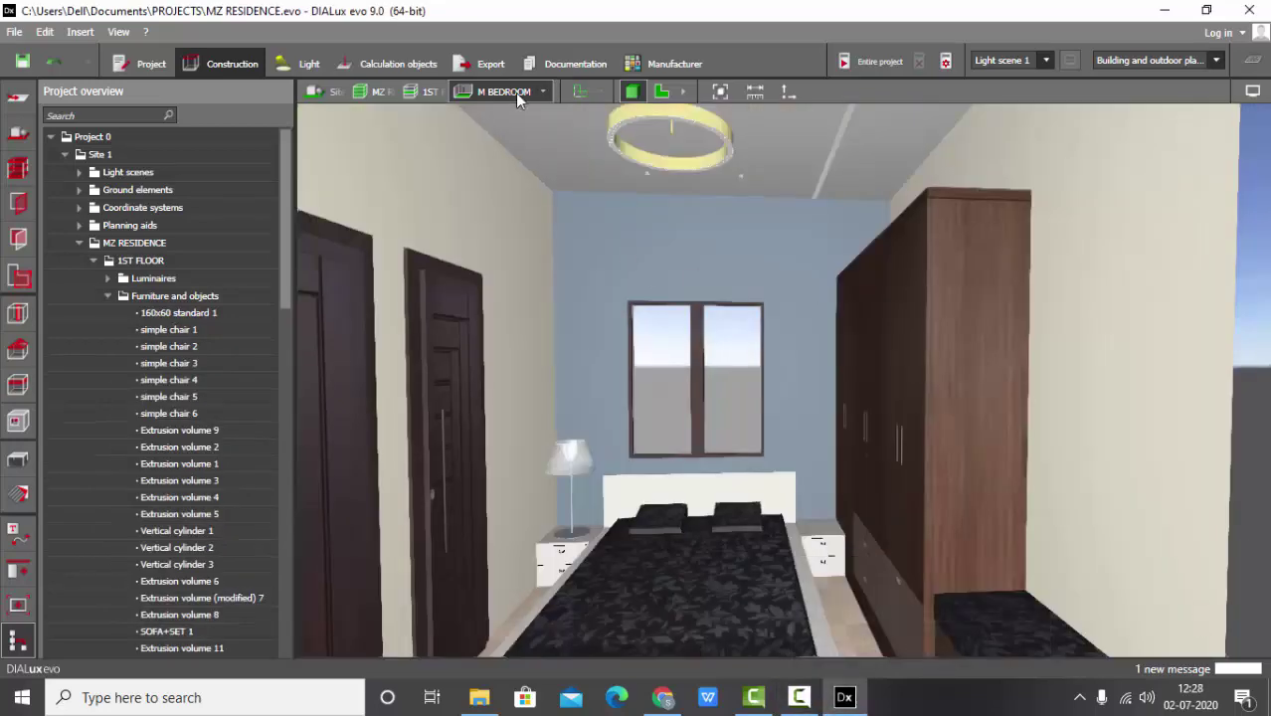
Look toward the M BEDROOM wardrobe, then move into the C BEDROOM facing the window wall
left_click_drag(552, 120, 777, 412)
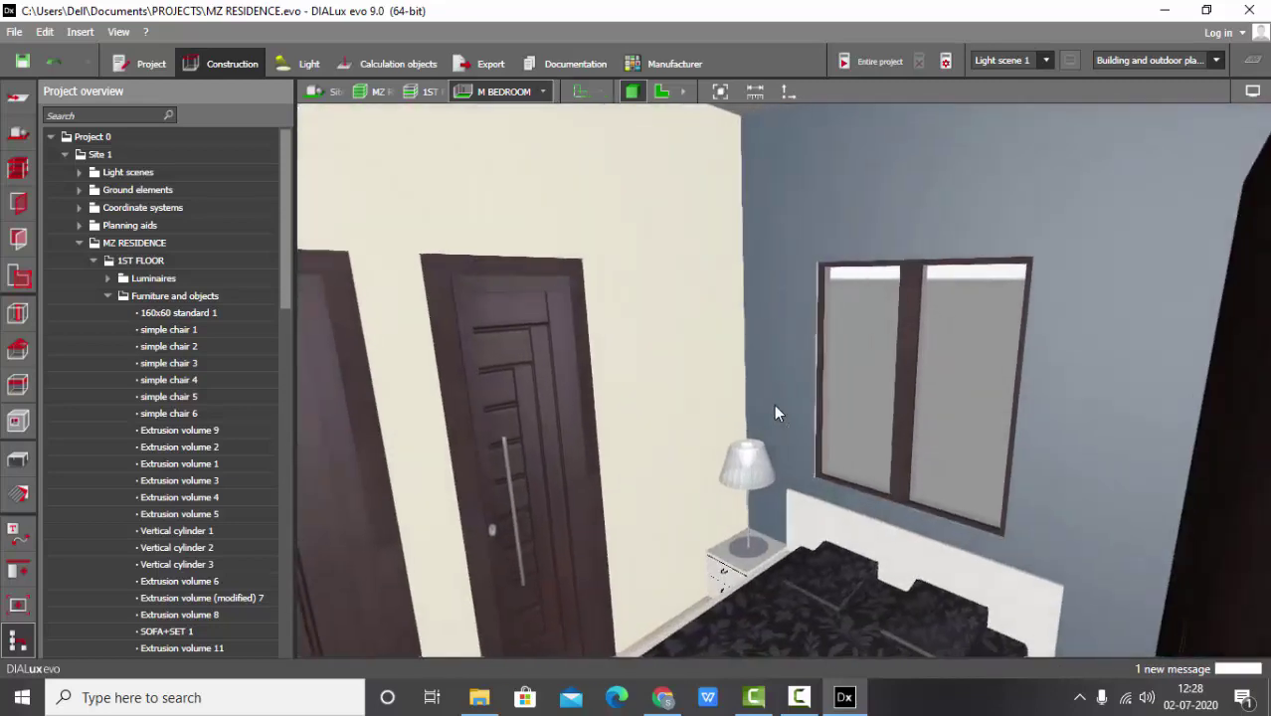
left_click(543, 92)
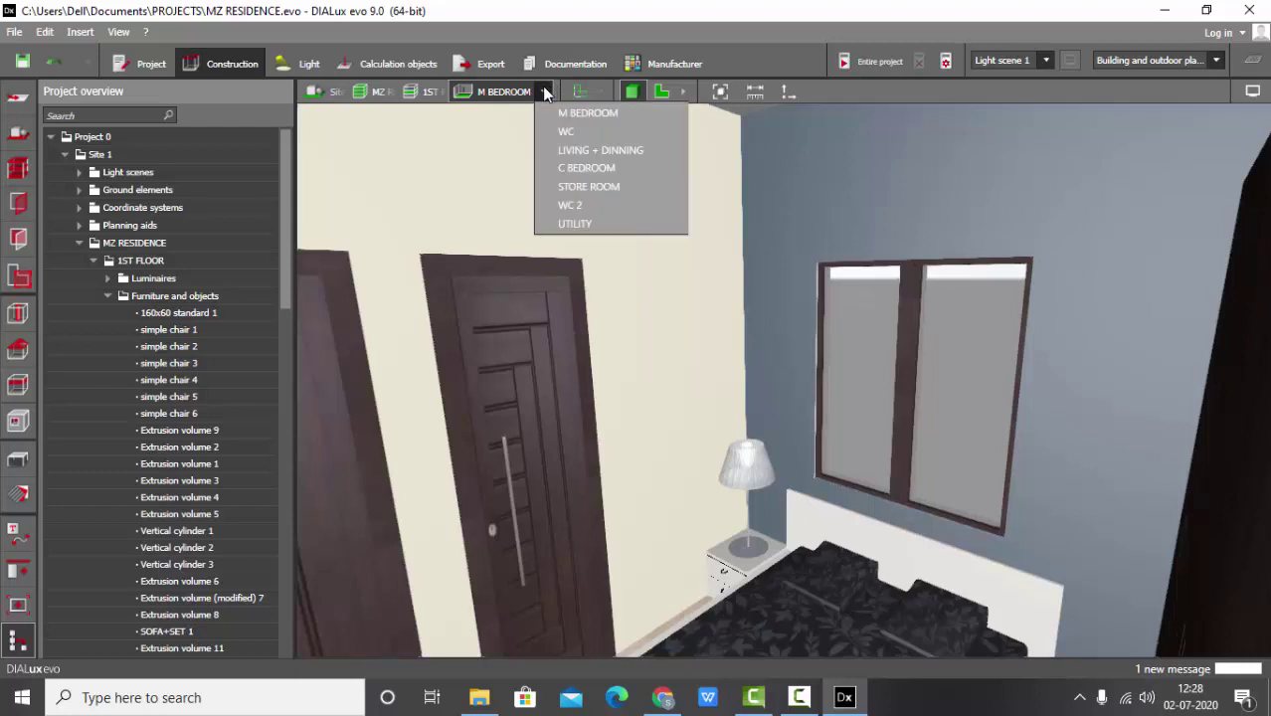
left_click(595, 167)
left_click_drag(667, 381, 557, 169)
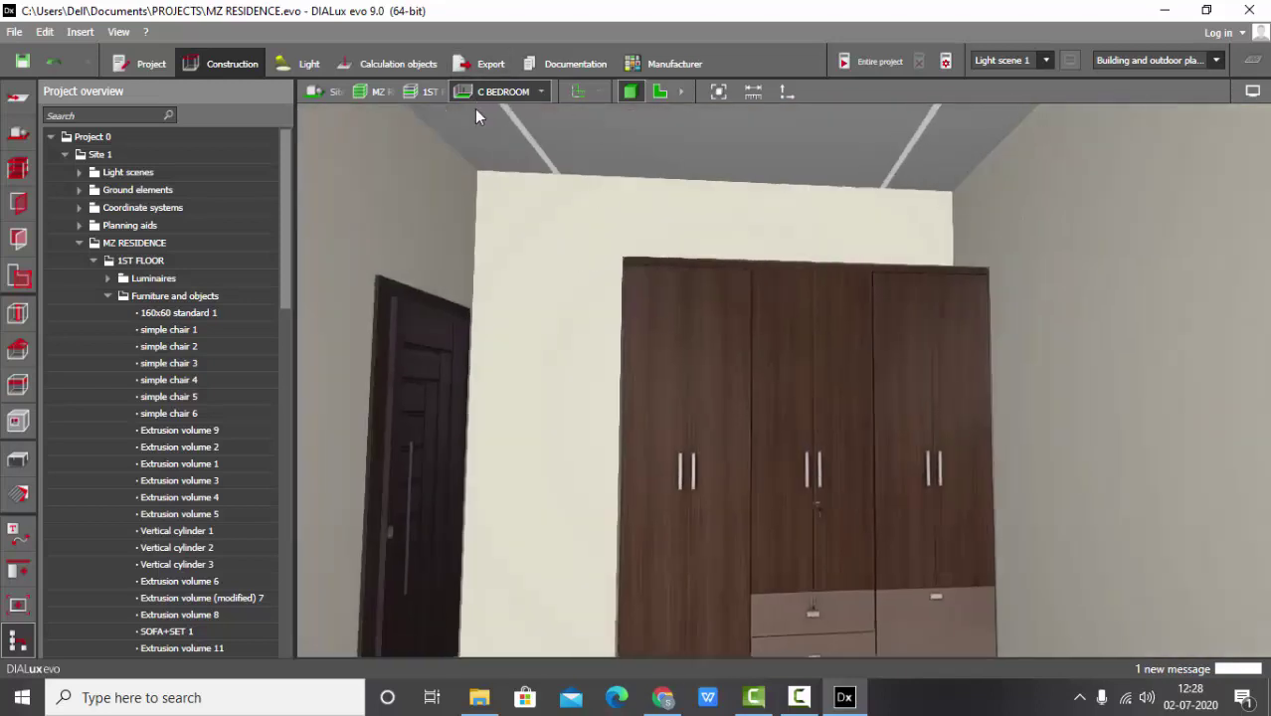
Explore LIVING + DINNING toward the doorway and dining table, then return to the whole 1ST FLOOR
left_click(538, 91)
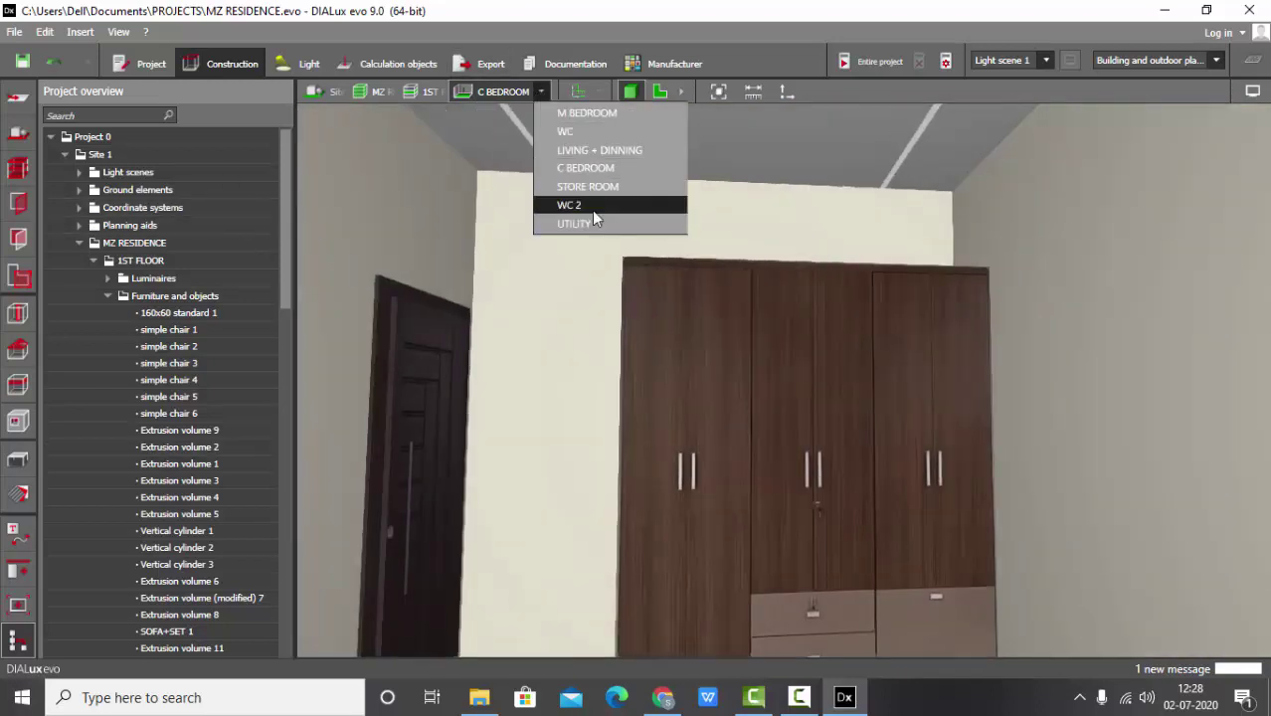
left_click(640, 149)
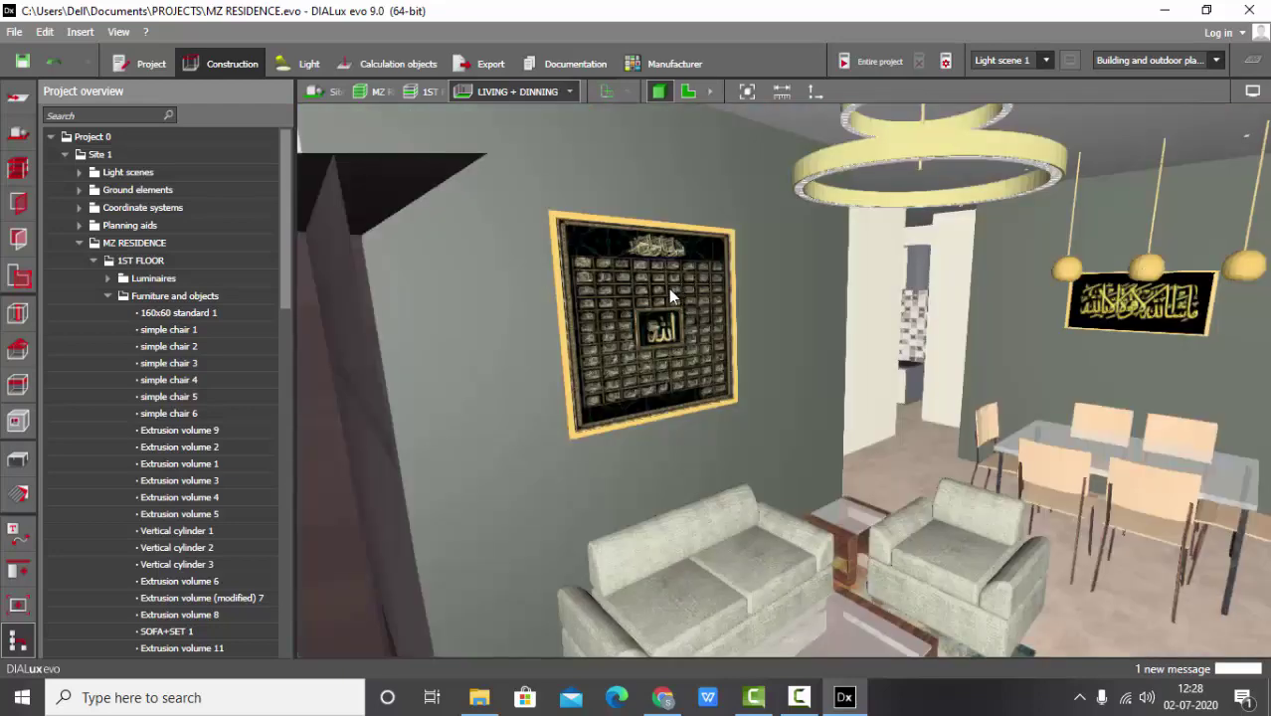
left_click_drag(639, 299, 905, 335)
scroll(904, 335, "down", 2)
left_click_drag(843, 310, 869, 402)
left_click_drag(778, 360, 691, 150)
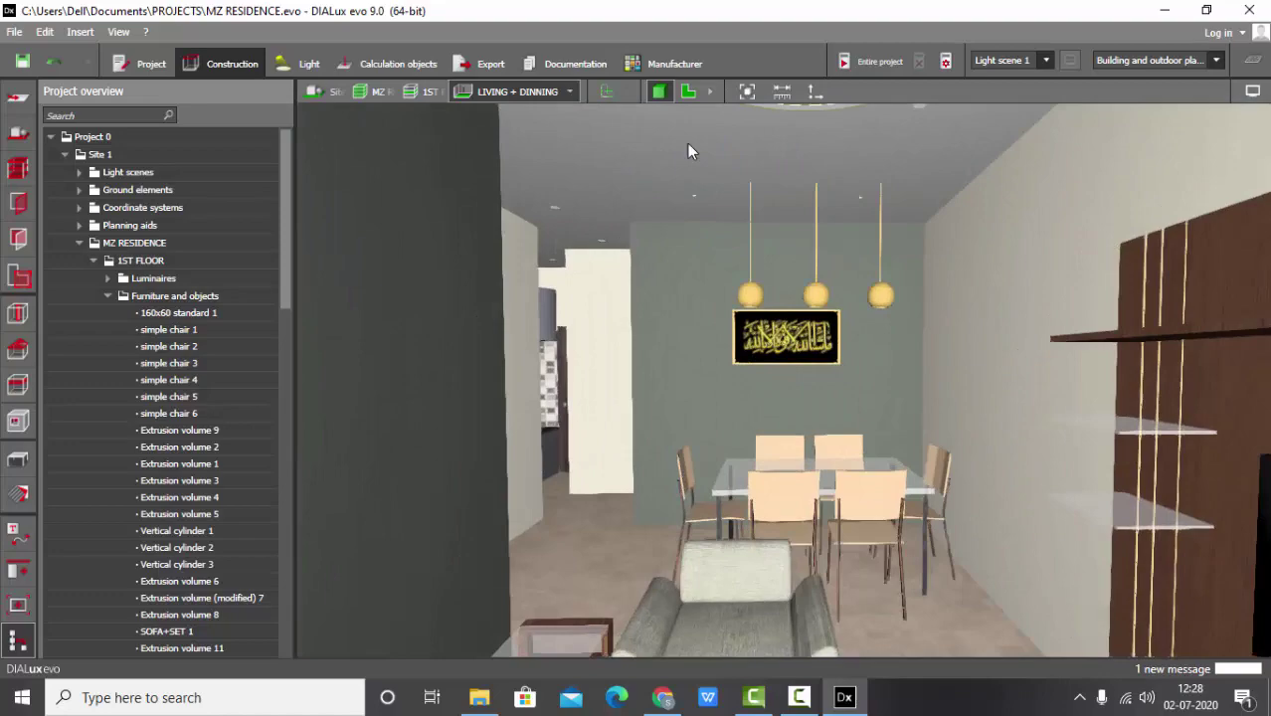
left_click(430, 93)
left_click_drag(486, 186, 773, 383)
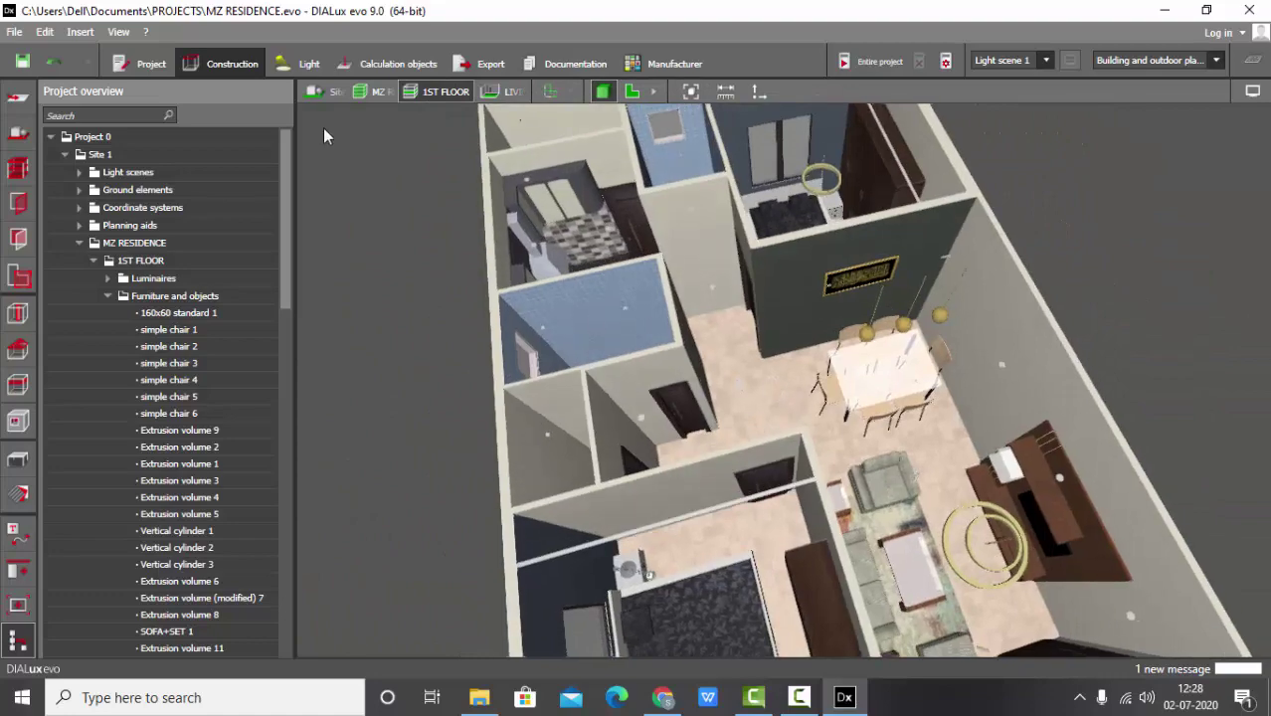
Orbit the 1ST FLOOR model to a top view and briefly show, then hide, room designations
left_click(335, 92)
scroll(812, 409, "up", 10)
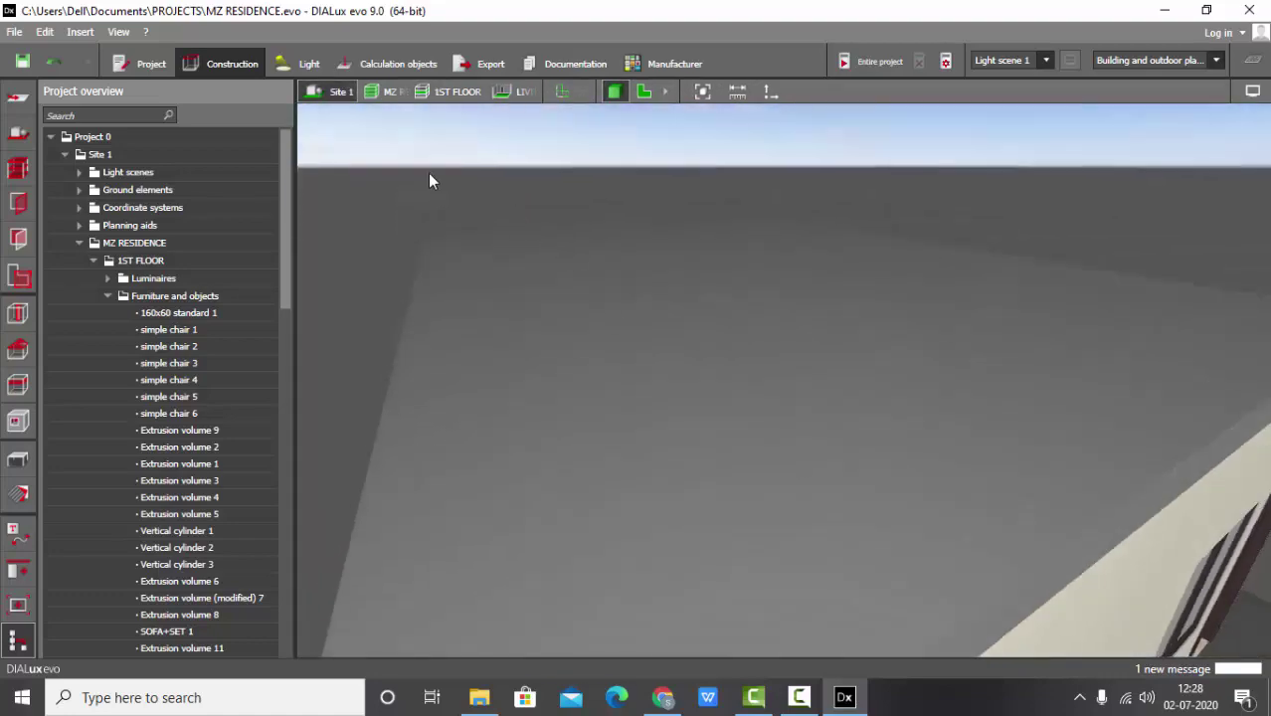
left_click(446, 93)
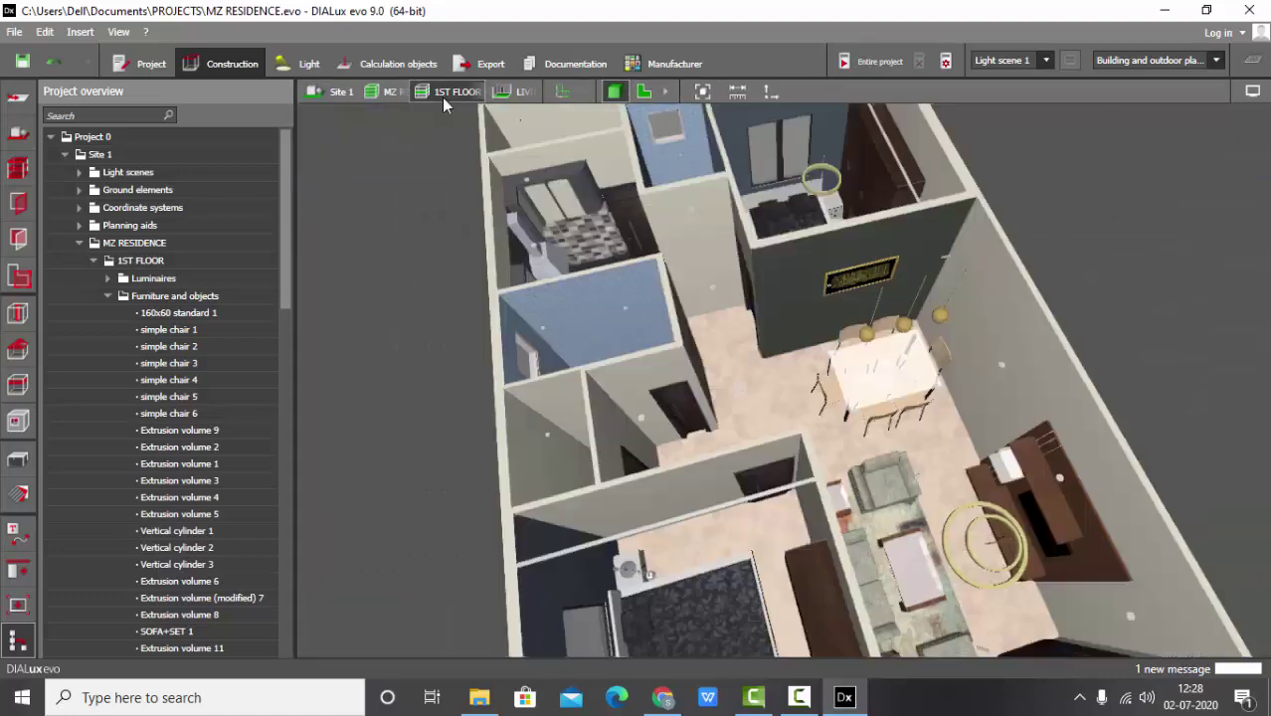
left_click_drag(760, 511, 787, 416)
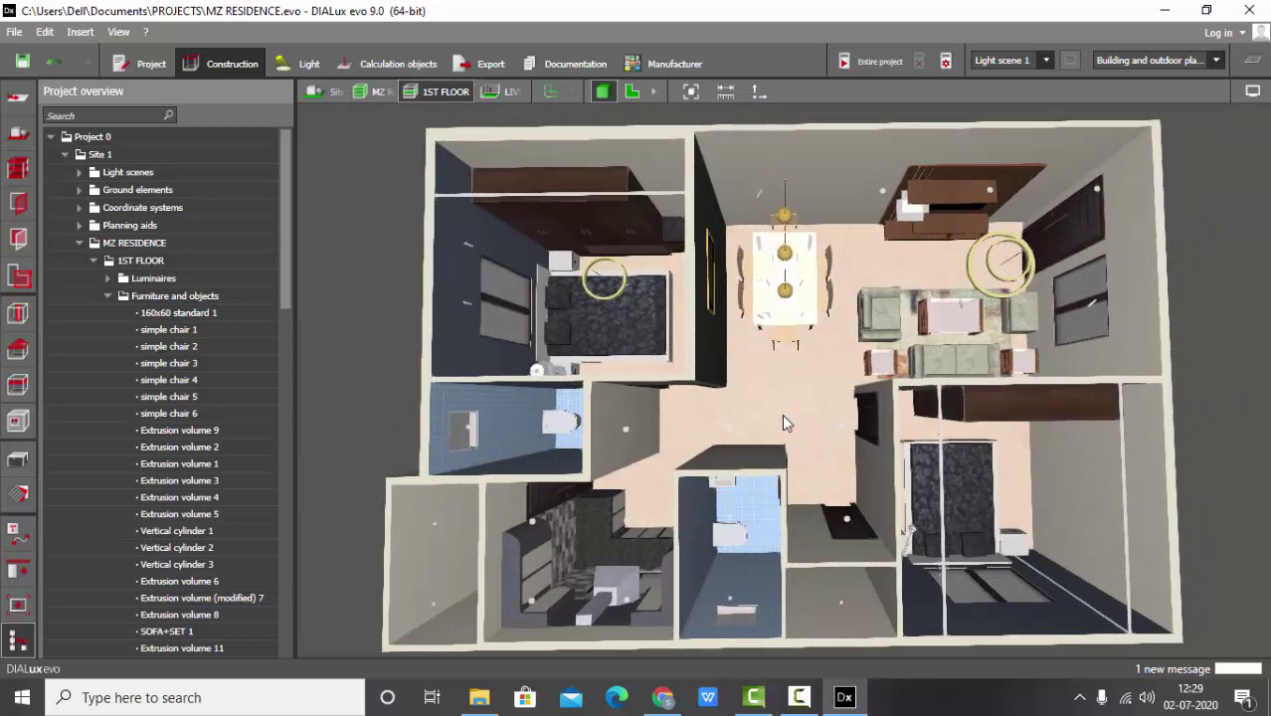
left_click(1256, 94)
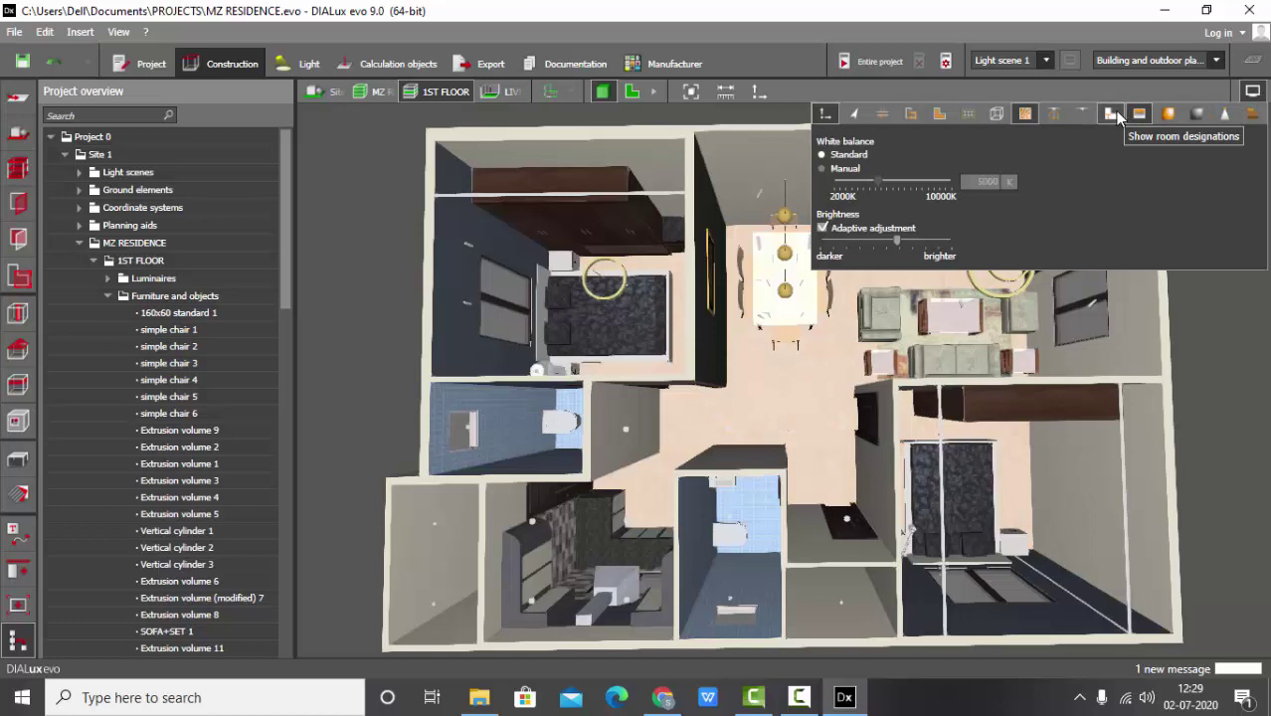
left_click(1113, 113)
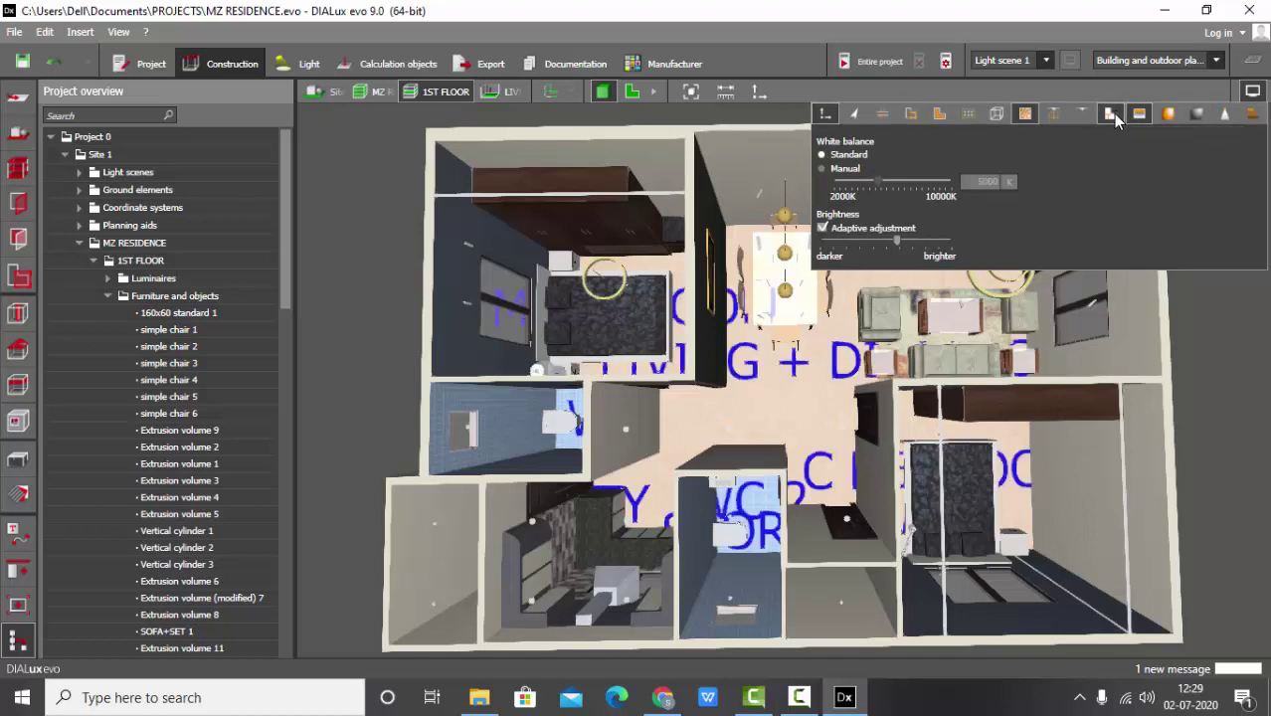
left_click(1112, 114)
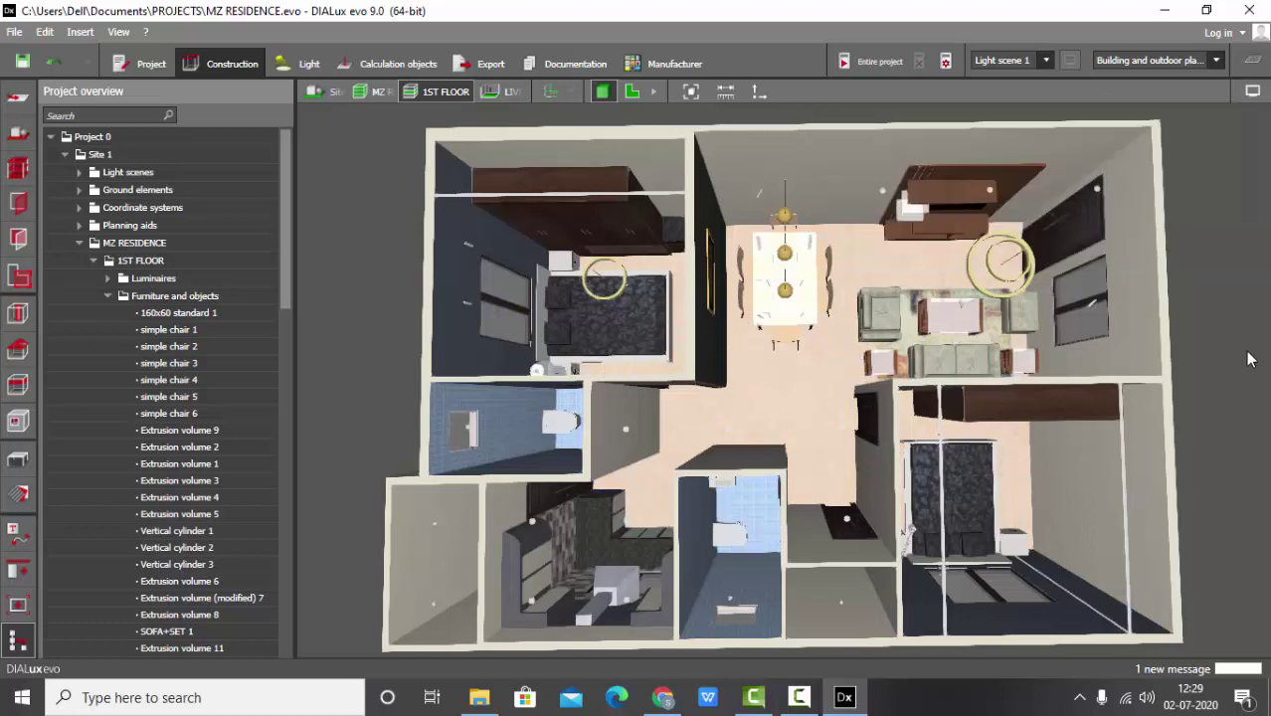